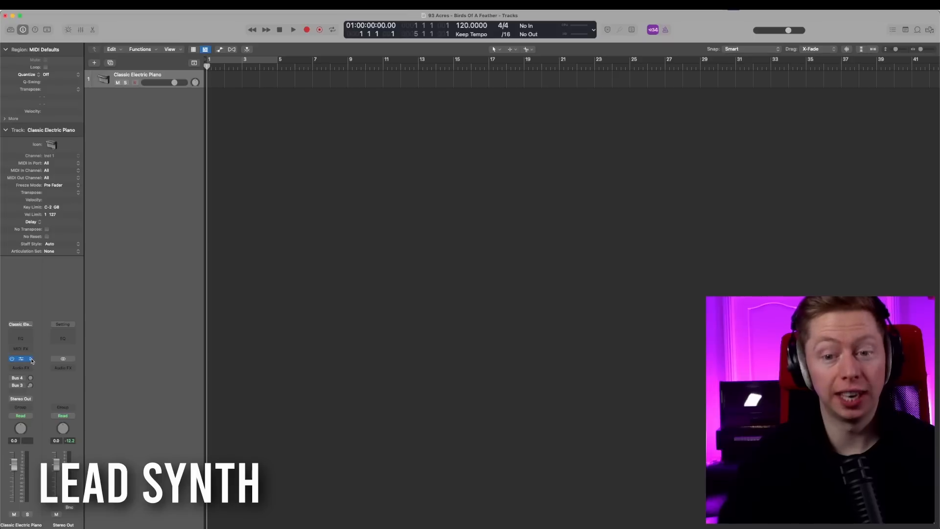
Replace the Classic Electric Piano track's instrument with Retro Synth
{"action": "left_click", "coordinate": [31, 360]}
{"action": "mouse_move", "coordinate": [83, 342]}
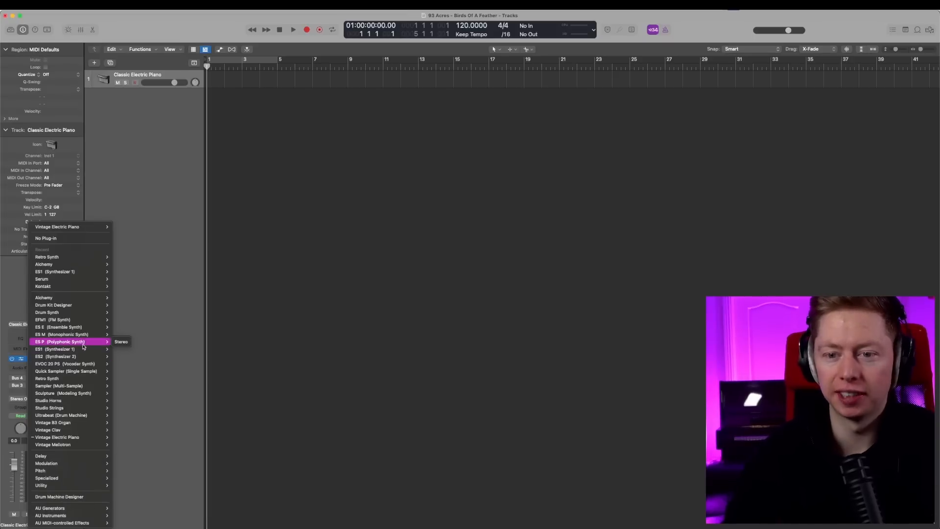
{"action": "mouse_move", "coordinate": [73, 379]}
{"action": "left_click", "coordinate": [121, 378]}
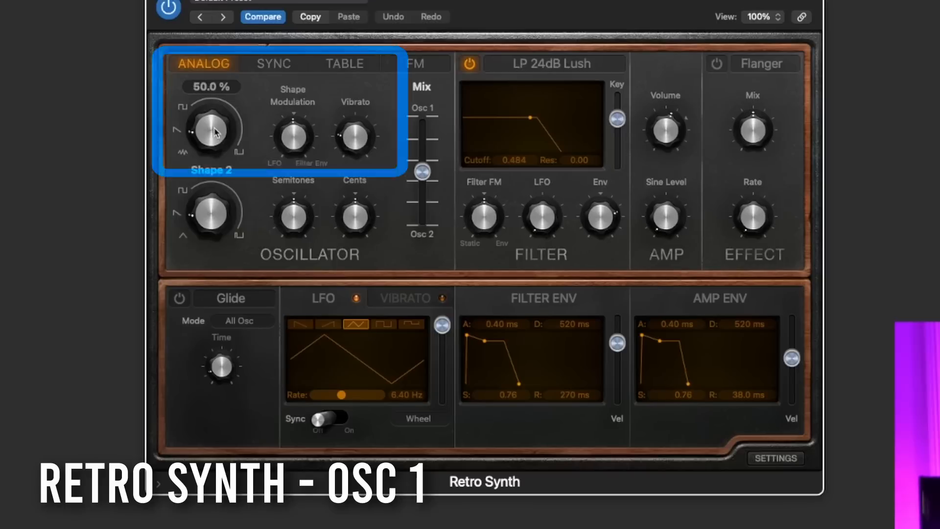
Set oscillator 1's vibrato to about 1.62 semitones and balance the two-oscillator mix somewhat toward Osc 1
{"action": "left_click_drag", "start_coordinate": [356, 140], "coordinate": [355, 134]}
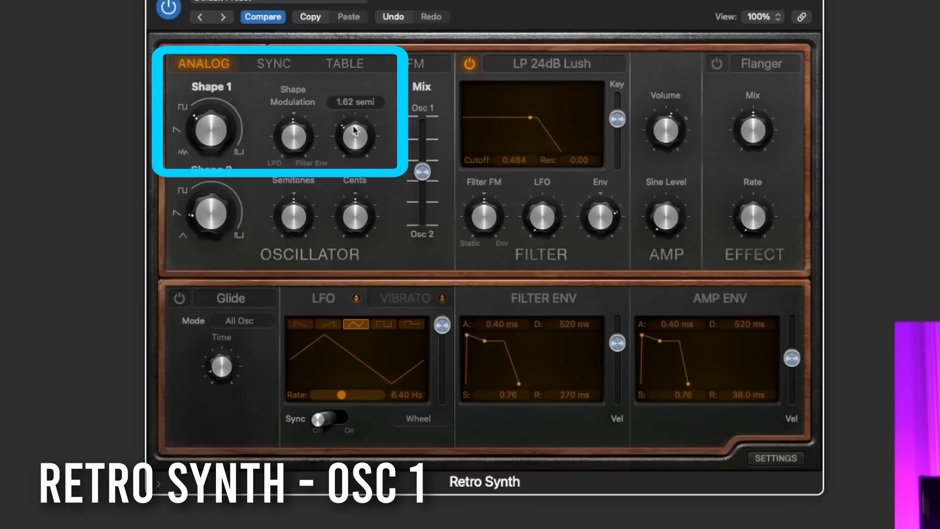
{"action": "left_click_drag", "start_coordinate": [422, 172], "coordinate": [424, 135]}
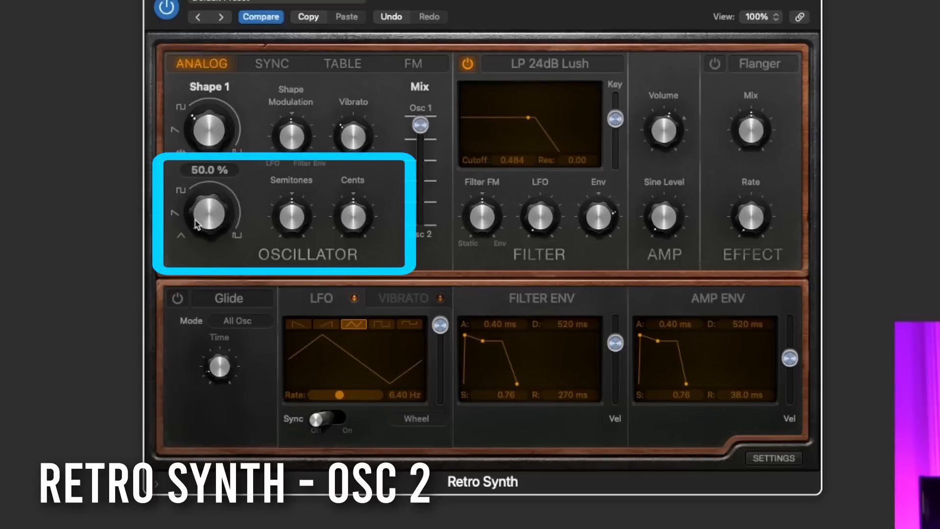
{"action": "left_click_drag", "start_coordinate": [419, 125], "coordinate": [427, 222]}
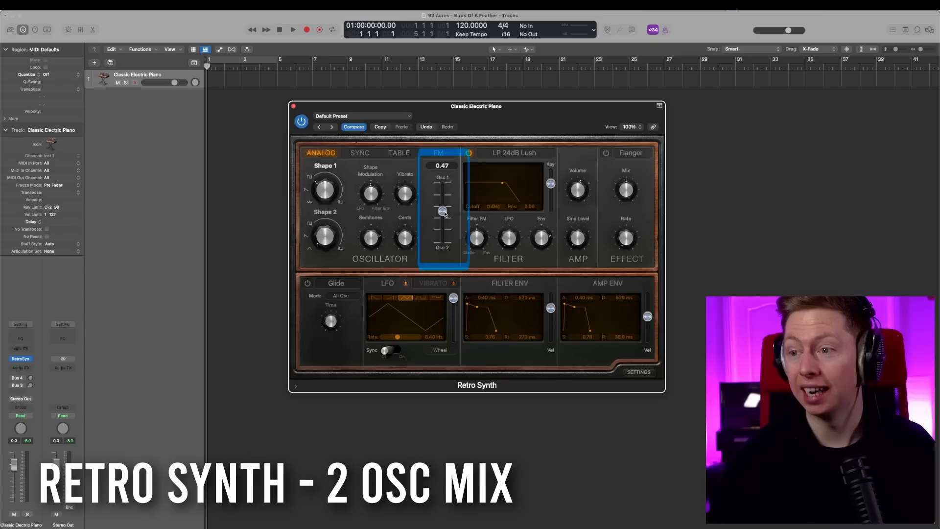
{"action": "left_click_drag", "start_coordinate": [441, 210], "coordinate": [445, 201]}
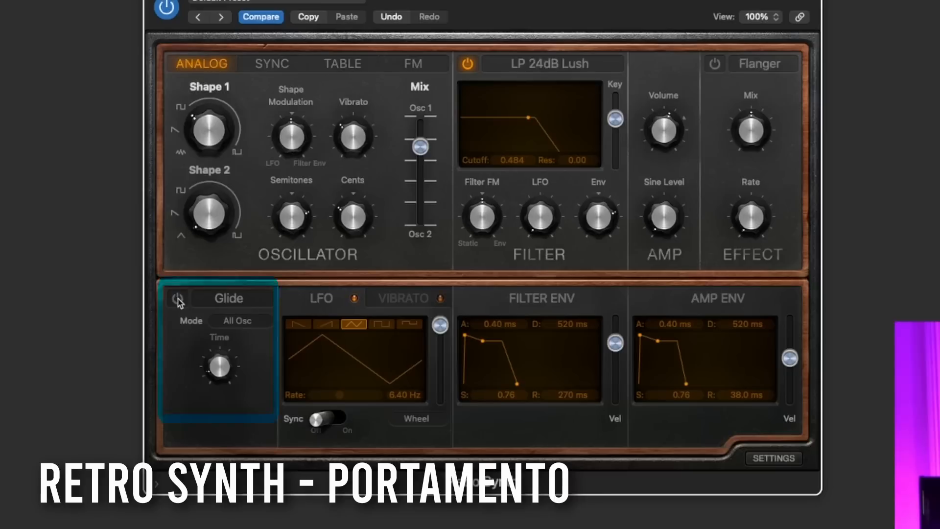
Turn on Glide in Retro Synth and enable its effect section with Chorus as the type
{"action": "left_click", "coordinate": [307, 284]}
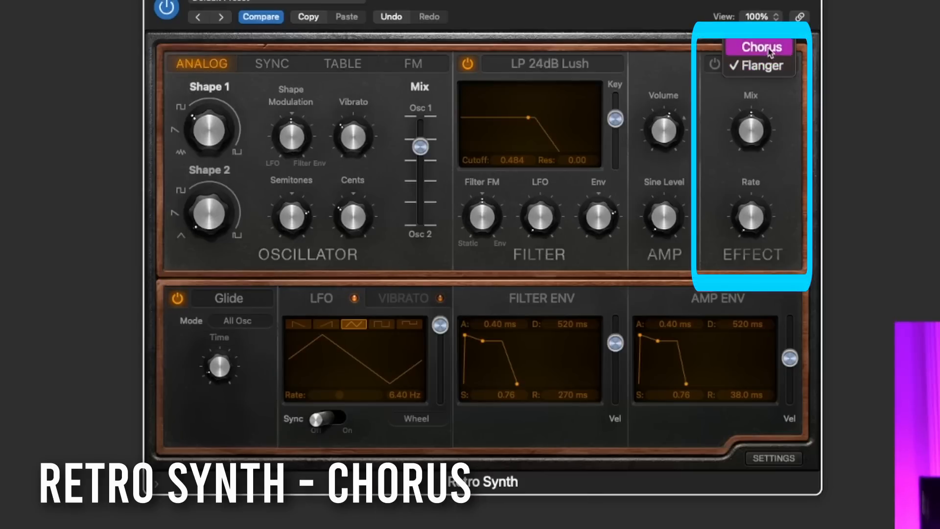
{"action": "left_click", "coordinate": [746, 45]}
{"action": "left_click", "coordinate": [714, 64]}
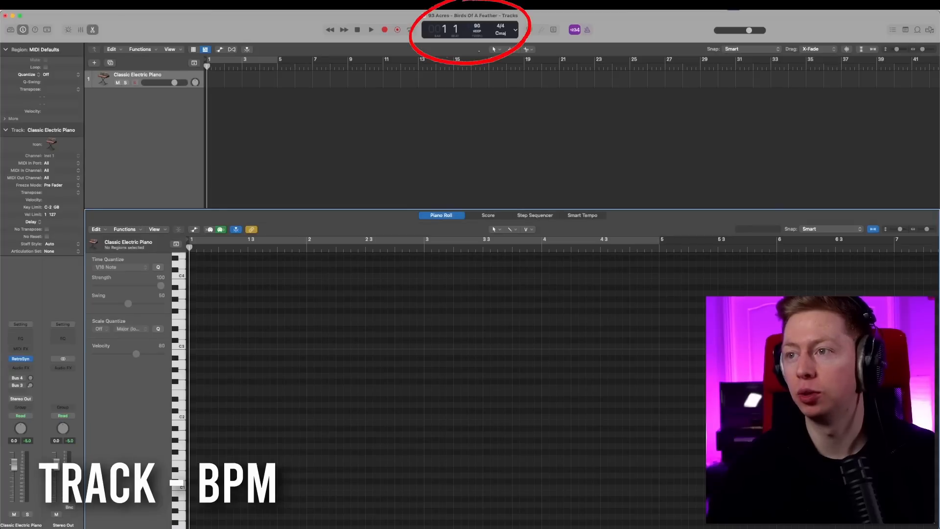
Set the project tempo to 105 BPM
{"action": "left_click_drag", "start_coordinate": [479, 51], "coordinate": [473, 35]}
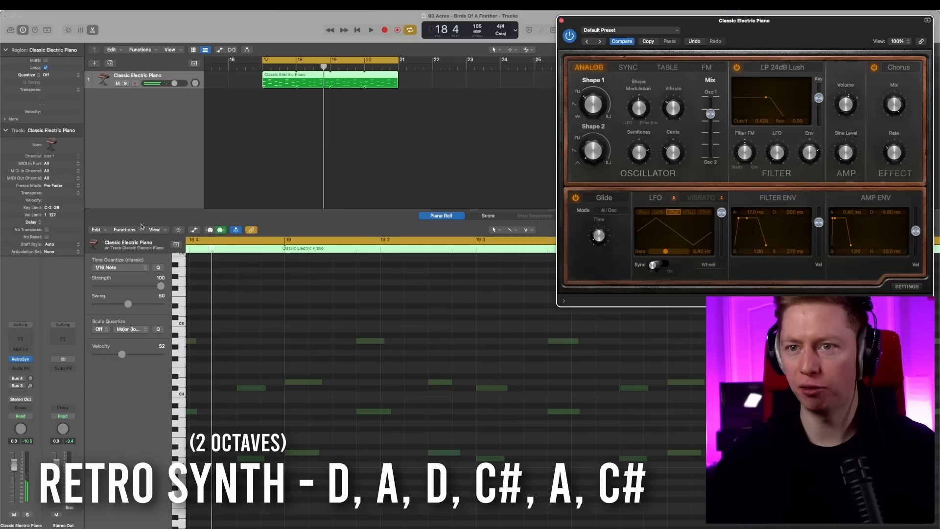
Turn up the synth track's Bus 4 and Bus 3 reverb sends and lower Retro Synth's filter cutoff
{"action": "left_click", "coordinate": [20, 380]}
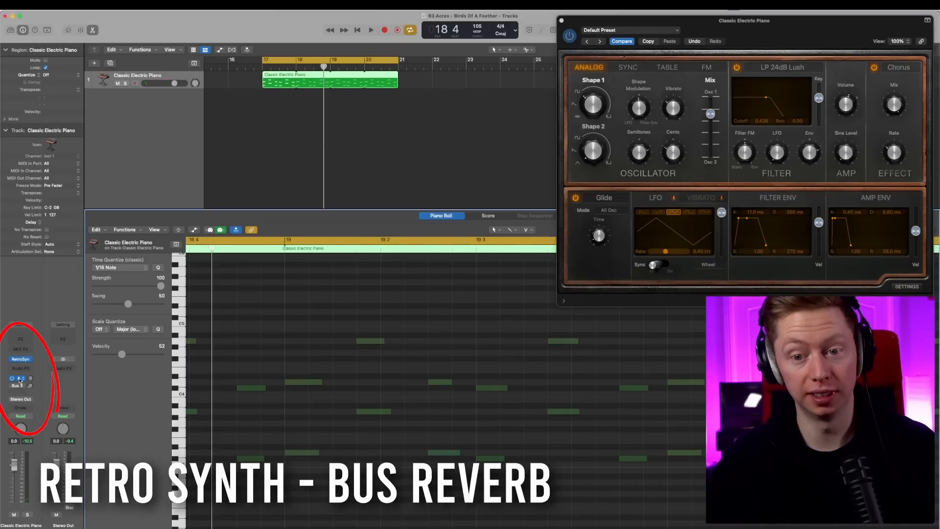
{"action": "left_click", "coordinate": [32, 380]}
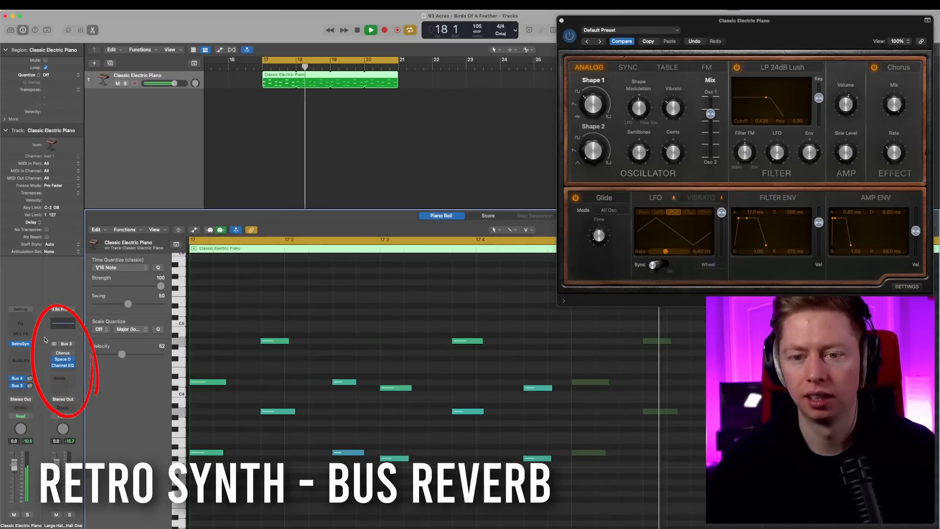
{"action": "left_click_drag", "start_coordinate": [766, 100], "coordinate": [756, 103]}
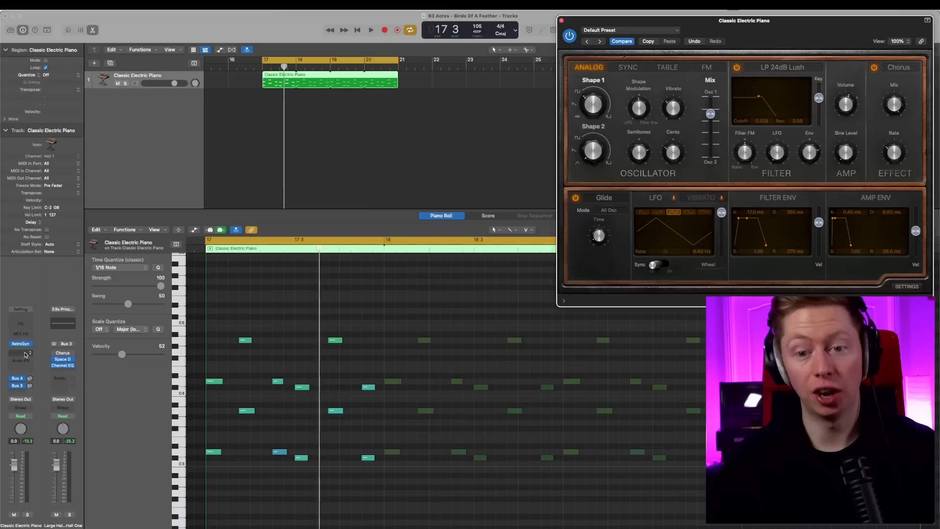
Insert iZotope Vinyl after Retro Synth on the track and set its Warp to a low amount
{"action": "left_click", "coordinate": [21, 352]}
{"action": "mouse_move", "coordinate": [30, 519]}
{"action": "mouse_move", "coordinate": [95, 429]}
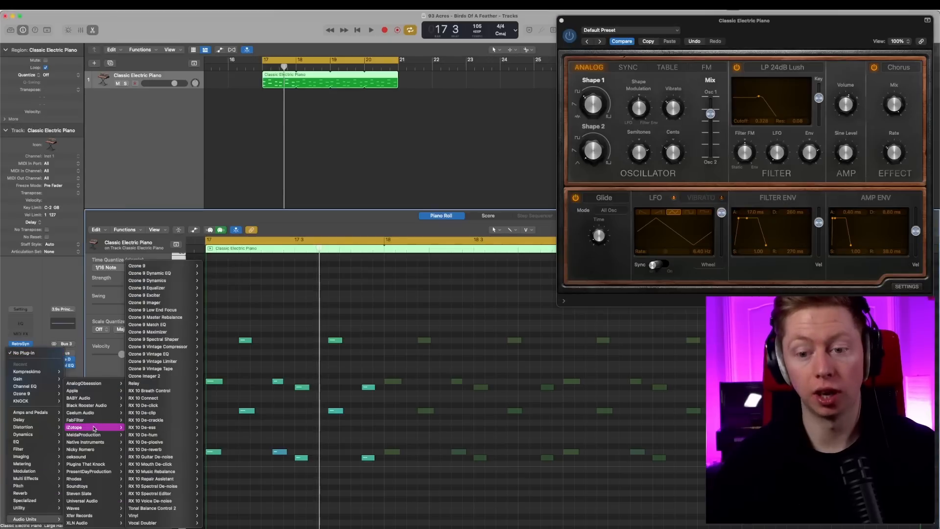
{"action": "left_click", "coordinate": [176, 516]}
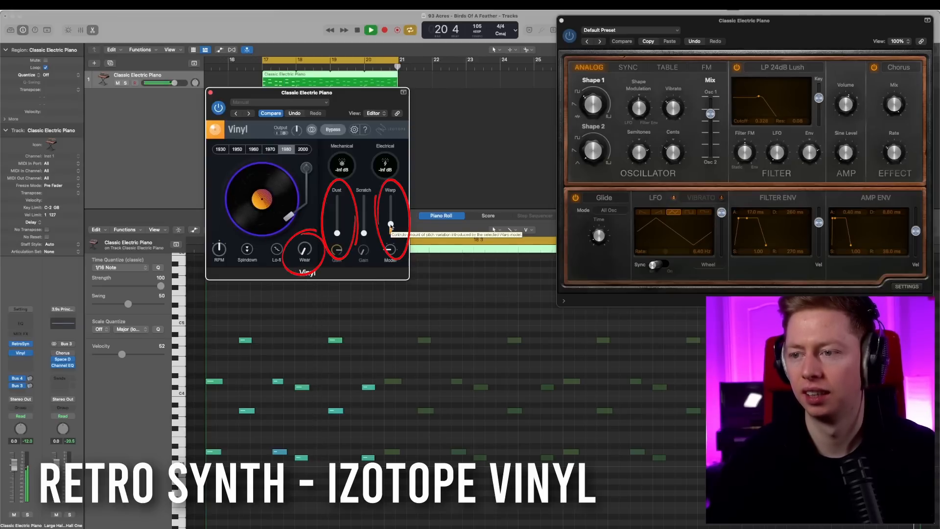
{"action": "left_click_drag", "start_coordinate": [391, 227], "coordinate": [392, 228]}
{"action": "key", "text": "space"}
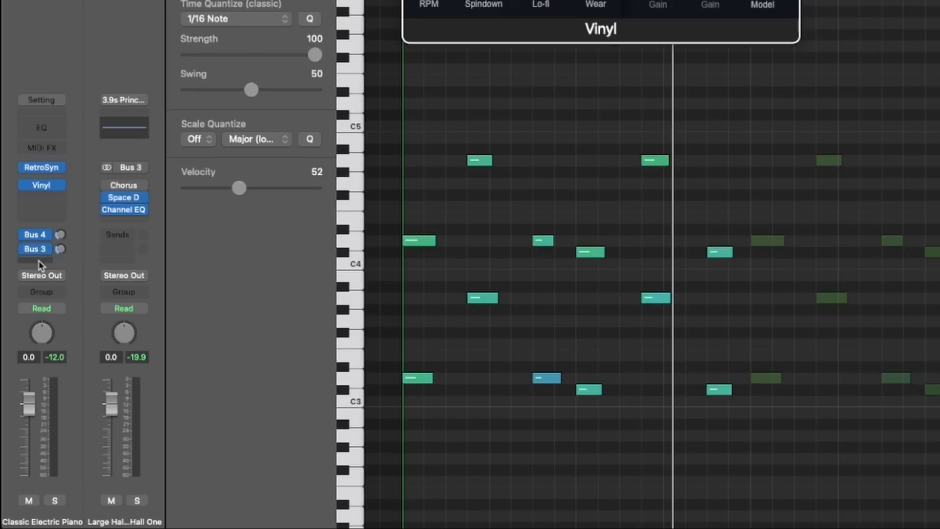
Add a third send on the synth track, routed to Bus 5
{"action": "left_click", "coordinate": [21, 393]}
{"action": "mouse_move", "coordinate": [54, 402]}
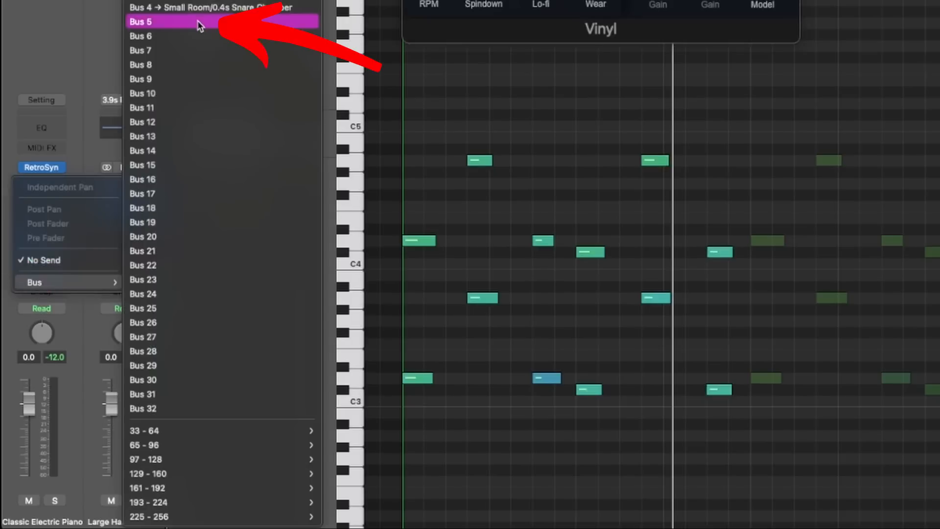
{"action": "left_click", "coordinate": [198, 21]}
Insert the Xfer Records OTT compressor in stereo on the Bus 5 aux channel
{"action": "left_click", "coordinate": [125, 195]}
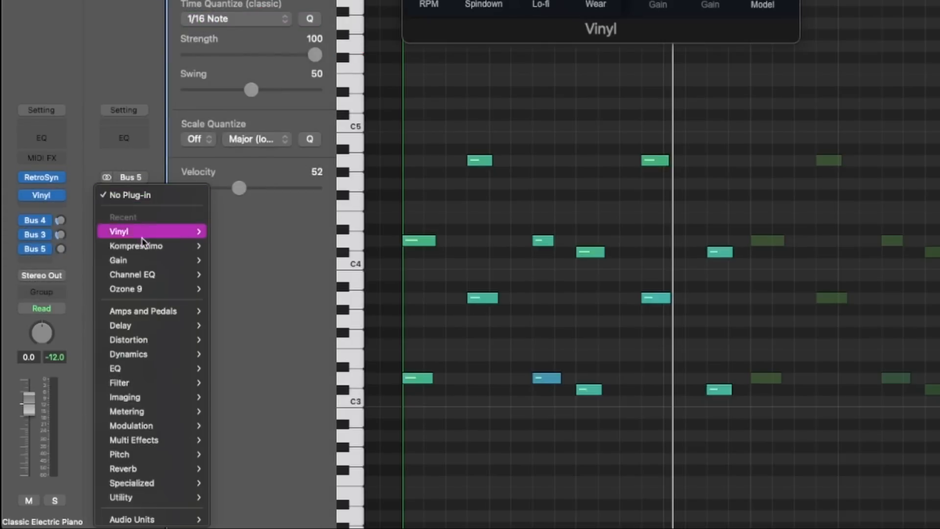
{"action": "mouse_move", "coordinate": [184, 518]}
{"action": "mouse_move", "coordinate": [293, 503]}
{"action": "mouse_move", "coordinate": [377, 505]}
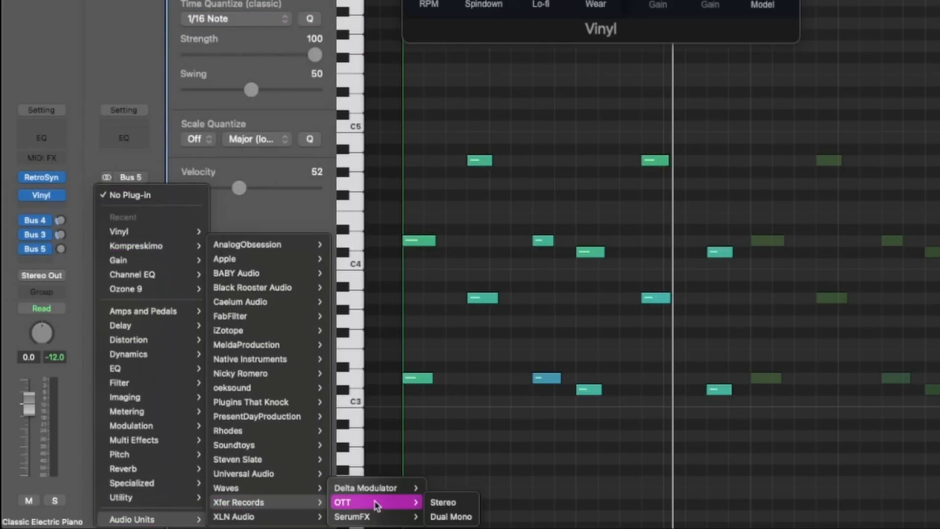
{"action": "left_click", "coordinate": [443, 502]}
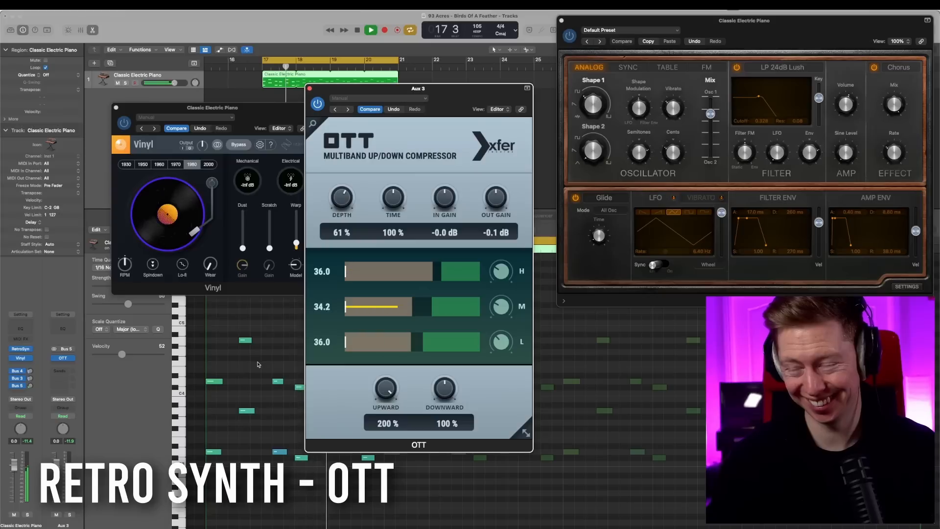
Lower Retro Synth's filter cutoff slightly and close the OTT and Retro Synth windows
{"action": "left_click_drag", "start_coordinate": [763, 119], "coordinate": [754, 109]}
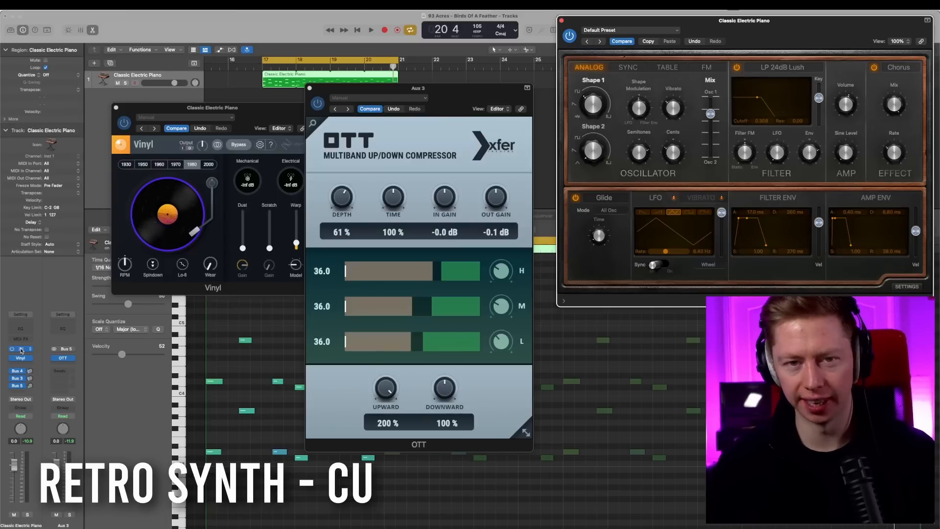
{"action": "left_click", "coordinate": [309, 88]}
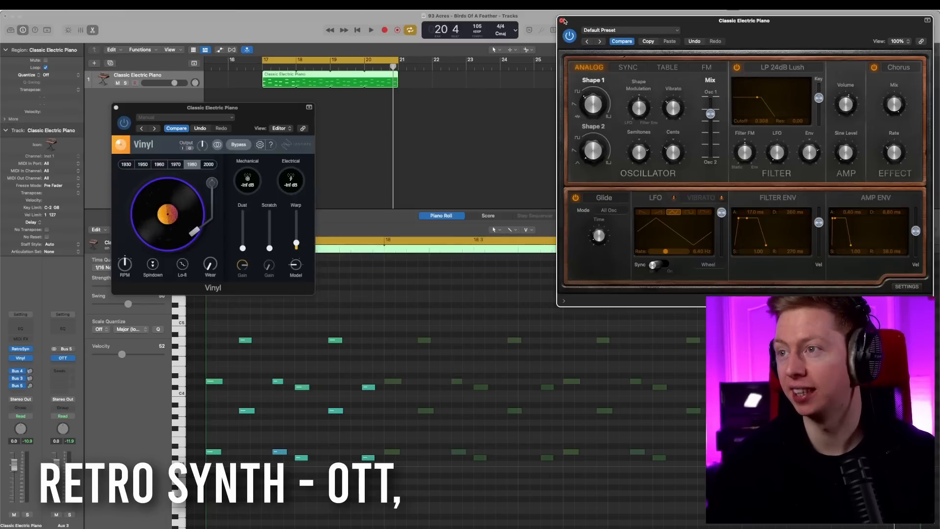
{"action": "left_click", "coordinate": [562, 21]}
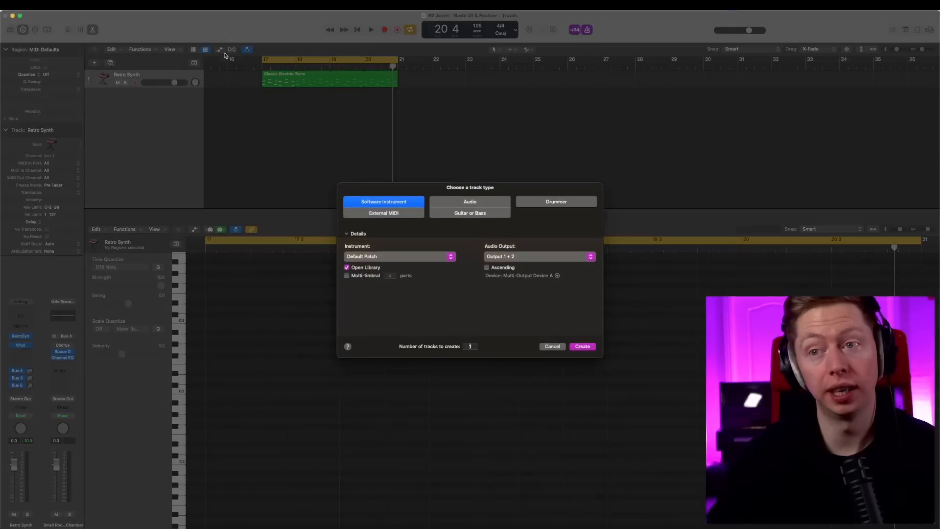
Create one new software instrument track and load Alchemy as its instrument
{"action": "left_click", "coordinate": [581, 346]}
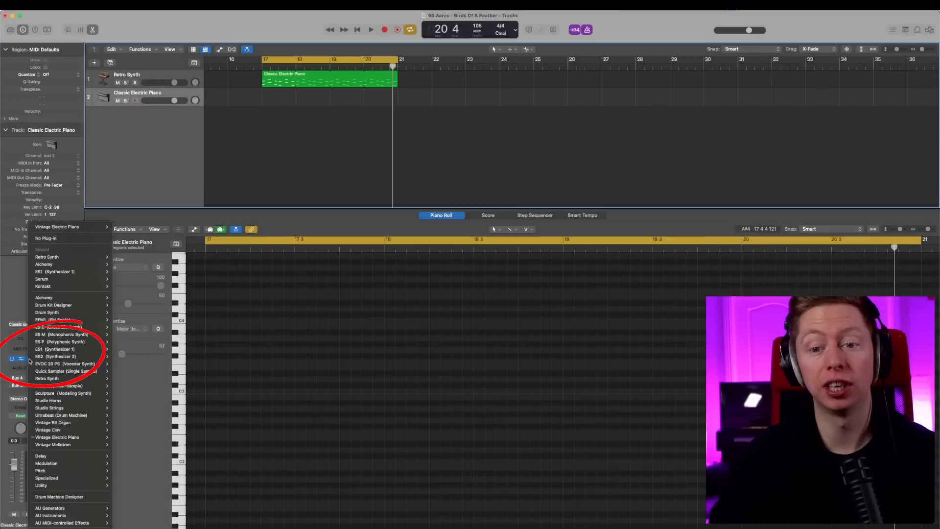
{"action": "mouse_move", "coordinate": [93, 301]}
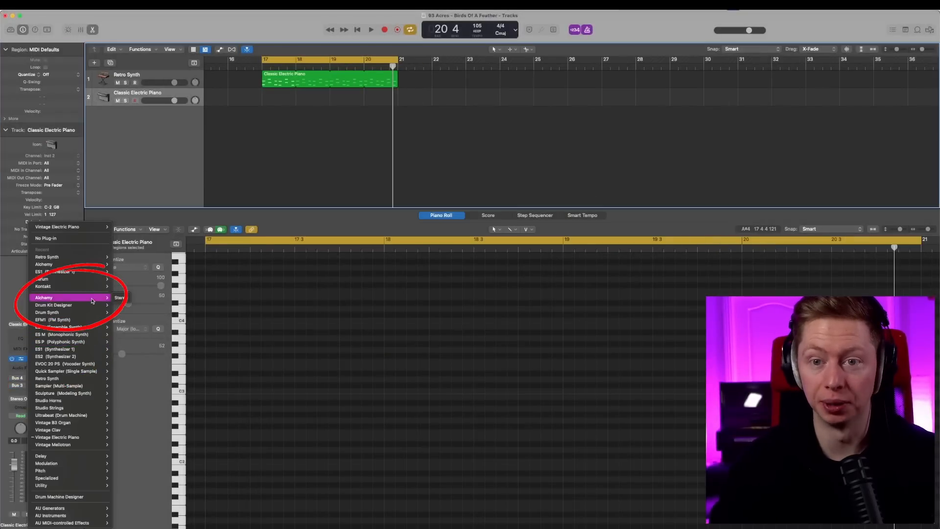
{"action": "left_click", "coordinate": [120, 298]}
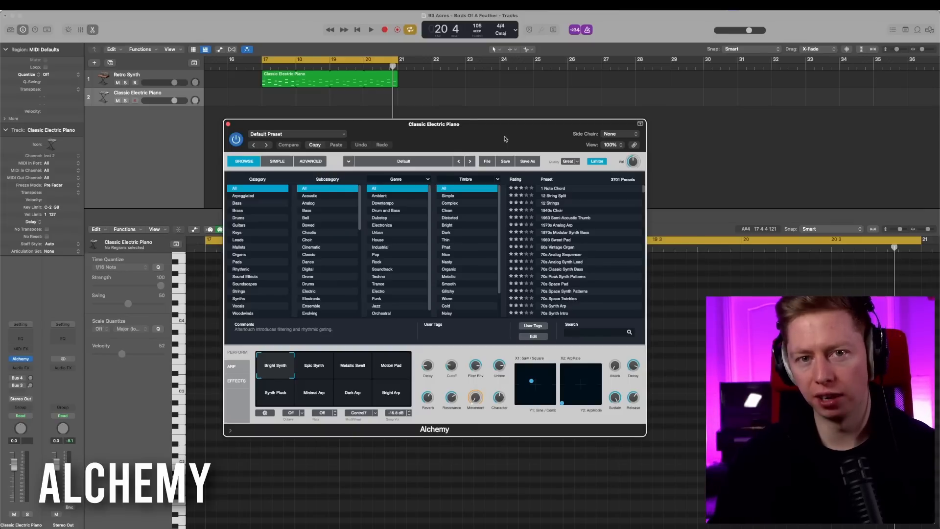
Filter Alchemy's presets by the Pop genre and Smooth timbre, and load the Glorious Gliss preset
{"action": "left_click", "coordinate": [561, 261]}
{"action": "left_click", "coordinate": [377, 257]}
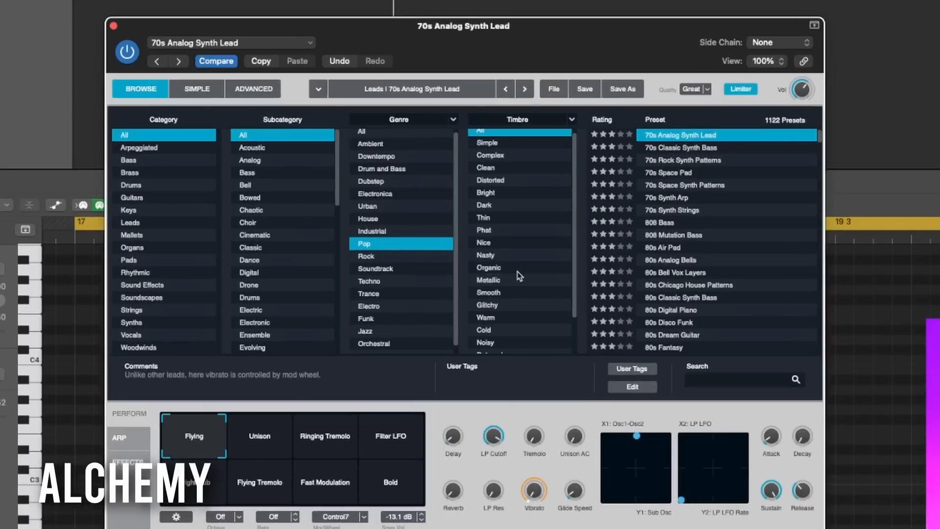
{"action": "left_click", "coordinate": [518, 292]}
{"action": "scroll", "coordinate": [701, 269], "scroll_direction": "down", "scroll_amount": 10}
{"action": "left_click", "coordinate": [699, 316]}
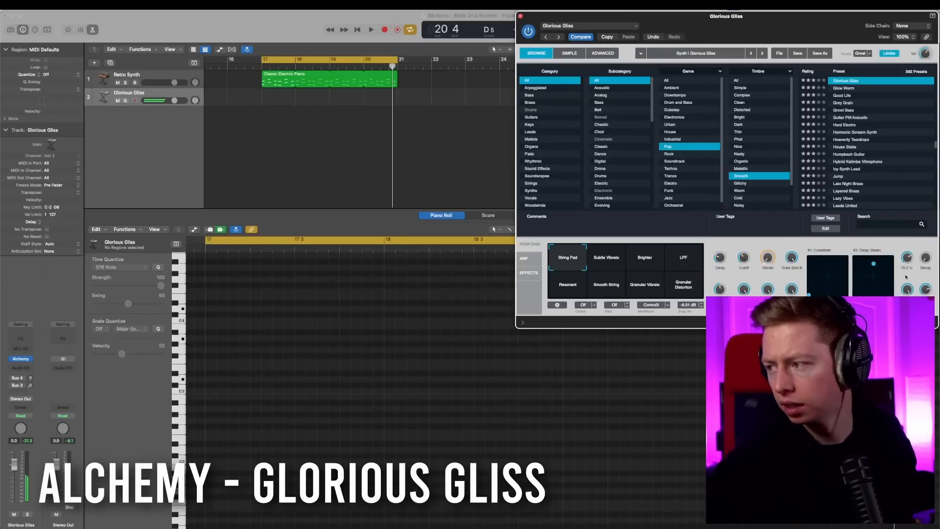
Record the D, Bm7, Em7, A7 chords on the Glorious Gliss track from bar 17 and make the notes legato, shortening overlaps
{"action": "left_click", "coordinate": [458, 149]}
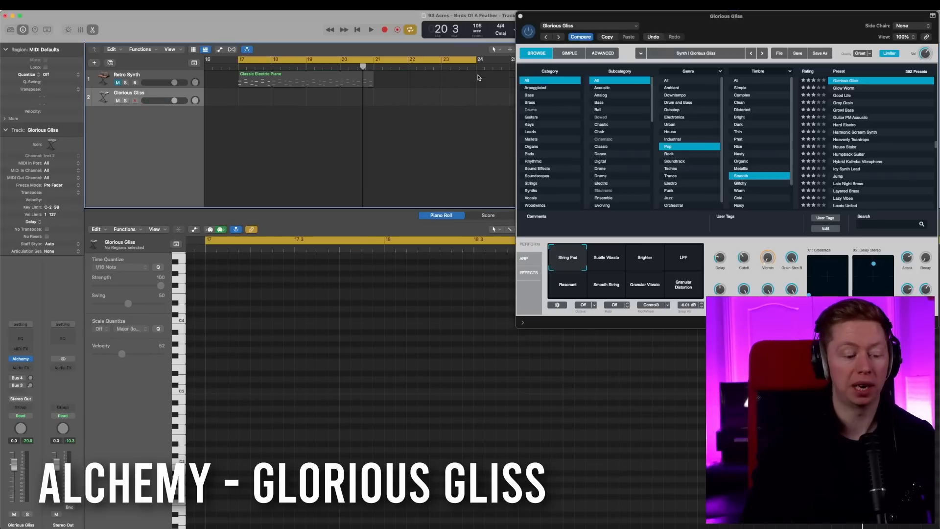
{"action": "key", "text": "r"}
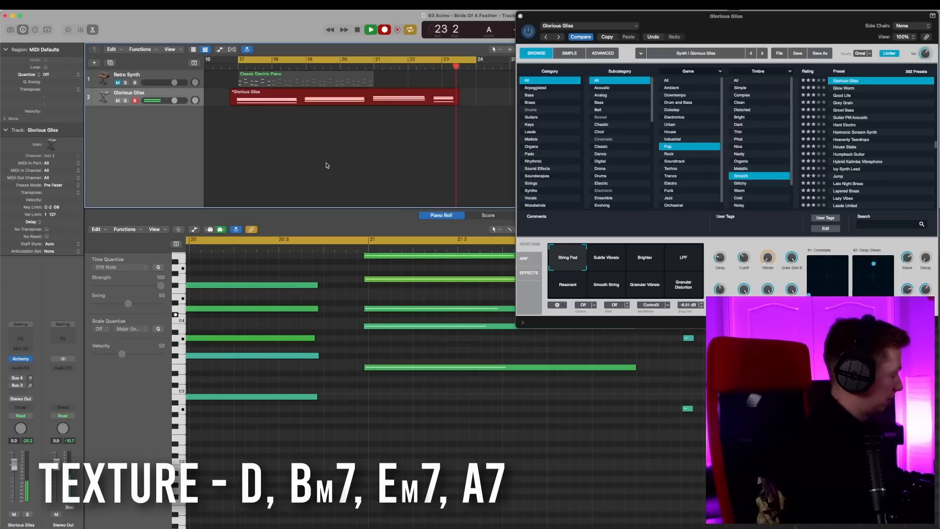
{"action": "key", "text": "space"}
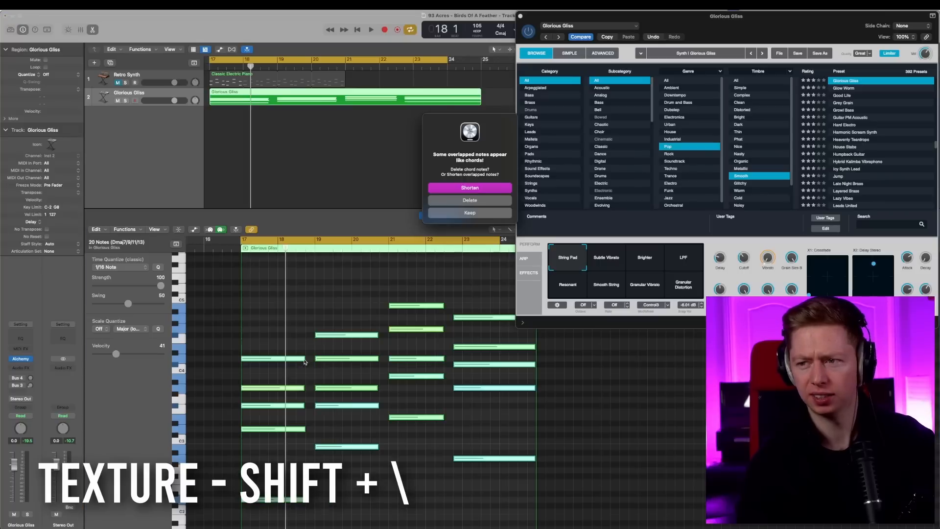
{"action": "key", "text": "Return"}
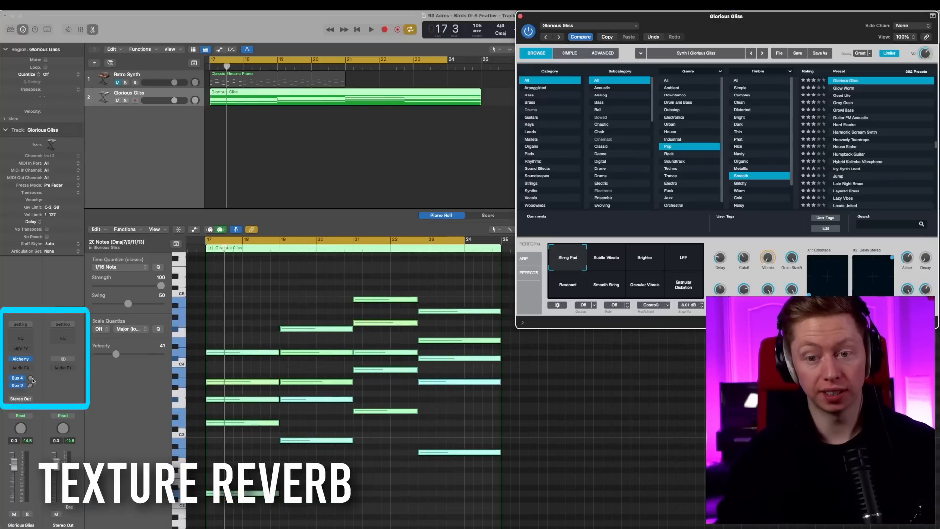
Turn up the Glorious Gliss track's Bus 4 and Bus 3 reverb sends and reduce Alchemy's Attack during playback
{"action": "left_click", "coordinate": [31, 378]}
{"action": "key", "text": "space"}
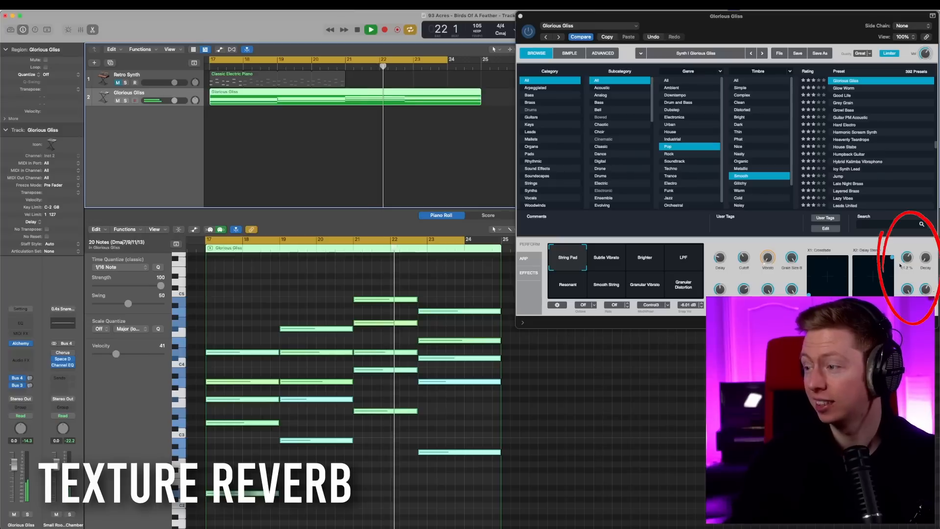
{"action": "mouse_move", "coordinate": [909, 259]}
{"action": "left_click_drag", "start_coordinate": [909, 260], "coordinate": [910, 268]}
{"action": "key", "text": "space"}
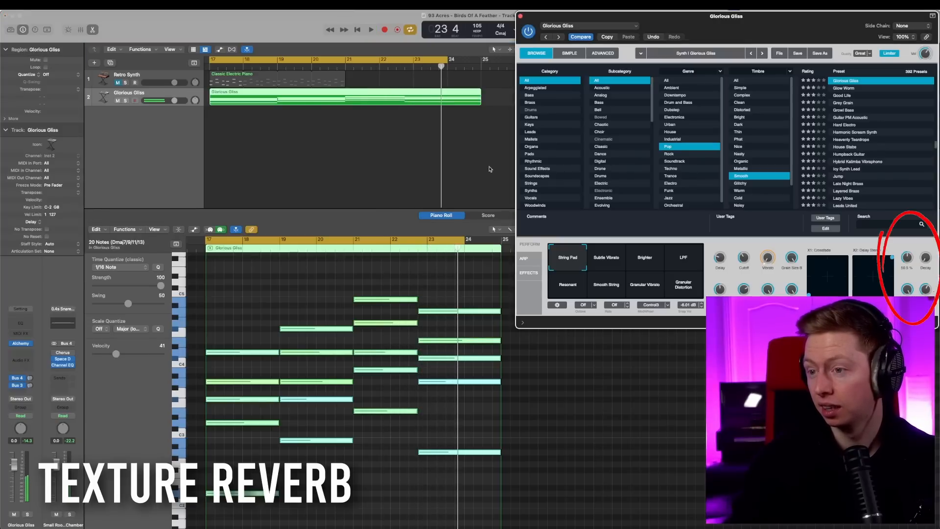
Extend the cycle range's end to bar 25
{"action": "left_click_drag", "start_coordinate": [449, 61], "coordinate": [482, 61]}
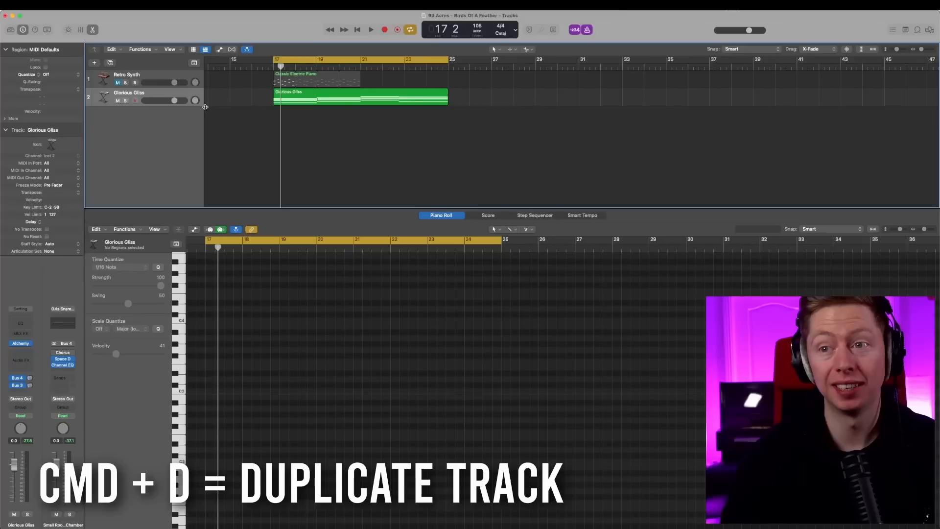
Duplicate the Glorious Gliss track and copy its chord region onto the new track
{"action": "key", "text": "super+d"}
{"action": "left_click_drag", "start_coordinate": [295, 104], "coordinate": [296, 109]}
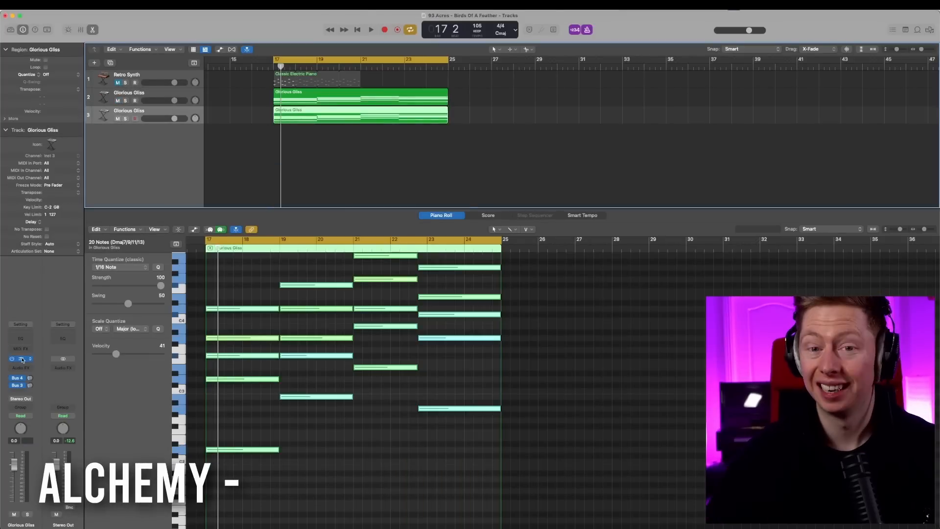
Load the Anthem Pad preset in the duplicated track's Alchemy and shorten all its chord notes into brief stabs
{"action": "left_click", "coordinate": [21, 359]}
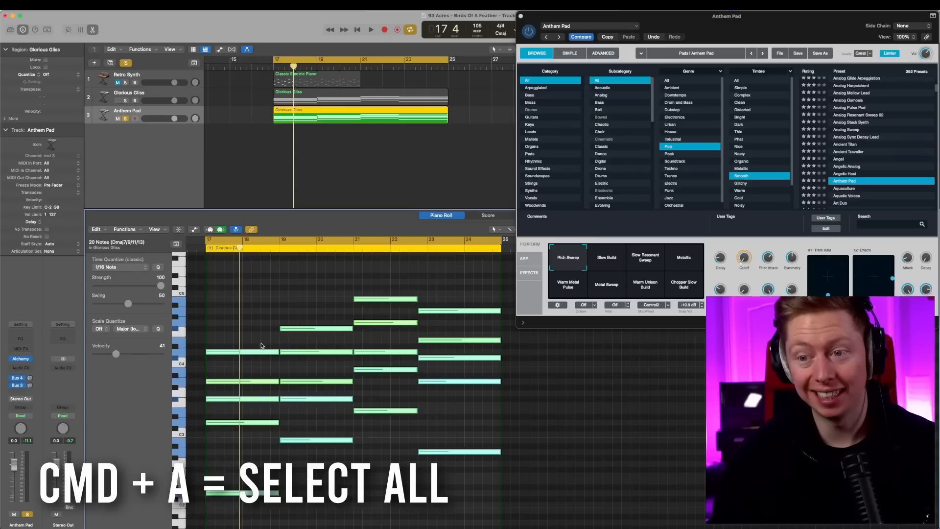
{"action": "left_click_drag", "start_coordinate": [277, 355], "coordinate": [212, 353]}
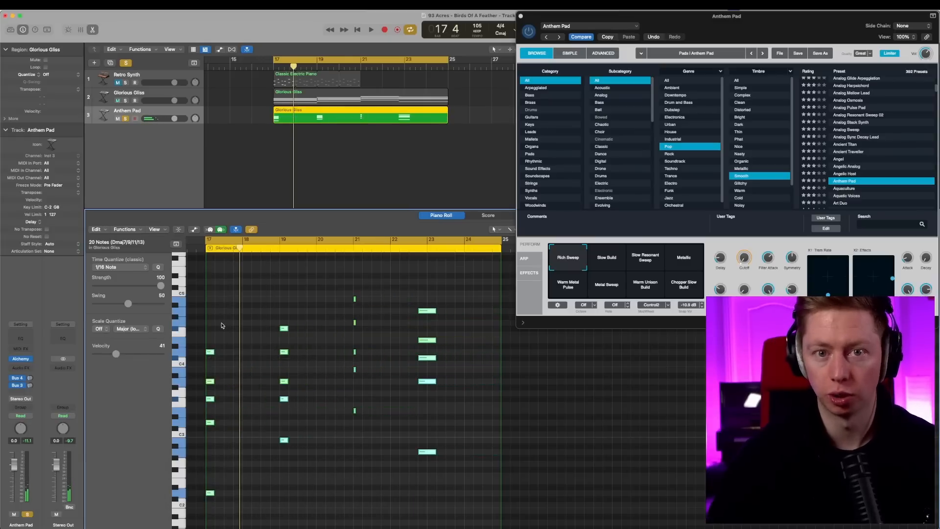
{"action": "key", "text": "space"}
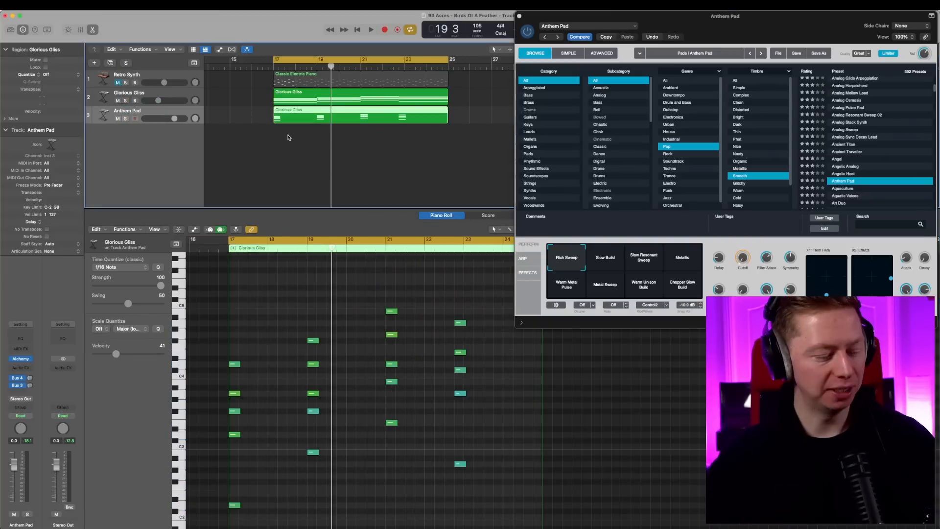
Bounce the Anthem Pad region in place and shift the bounced audio slightly ahead of bar 17, checking it in playback
{"action": "key", "text": "ctrl+b"}
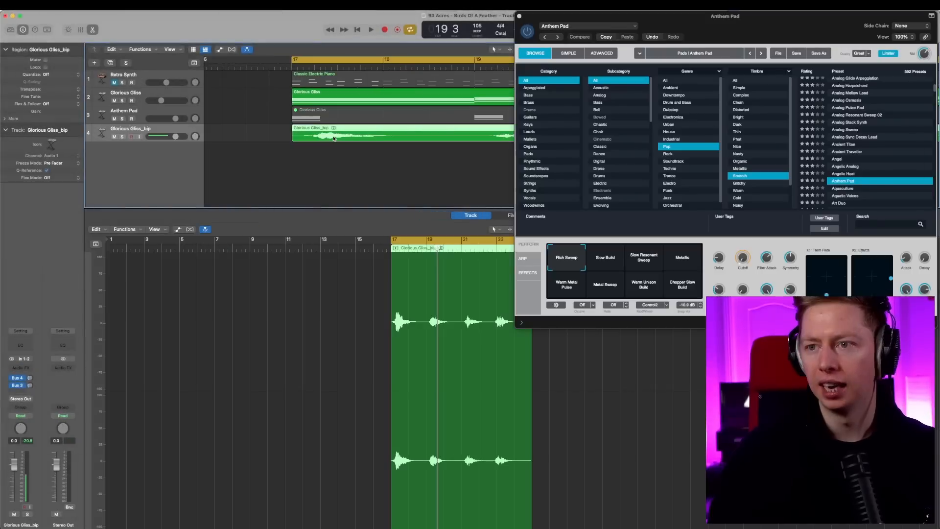
{"action": "left_click_drag", "start_coordinate": [332, 136], "coordinate": [310, 135]}
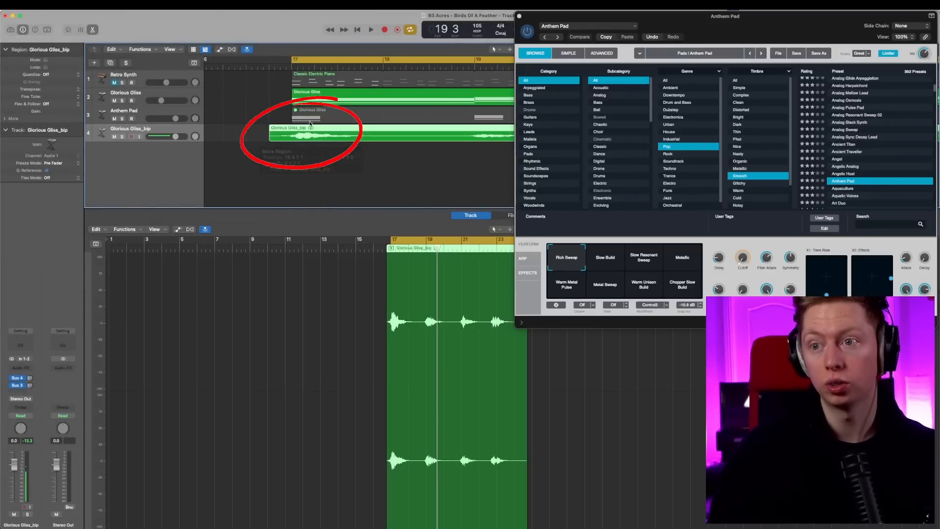
{"action": "key", "text": "space"}
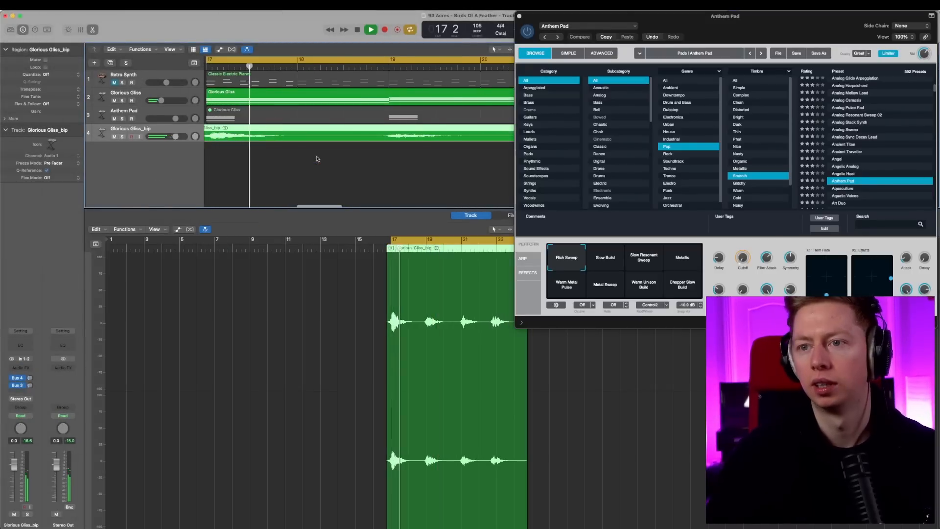
{"action": "left_click", "coordinate": [288, 156]}
{"action": "key", "text": "super+Left"}
{"action": "key", "text": "super+Left"}
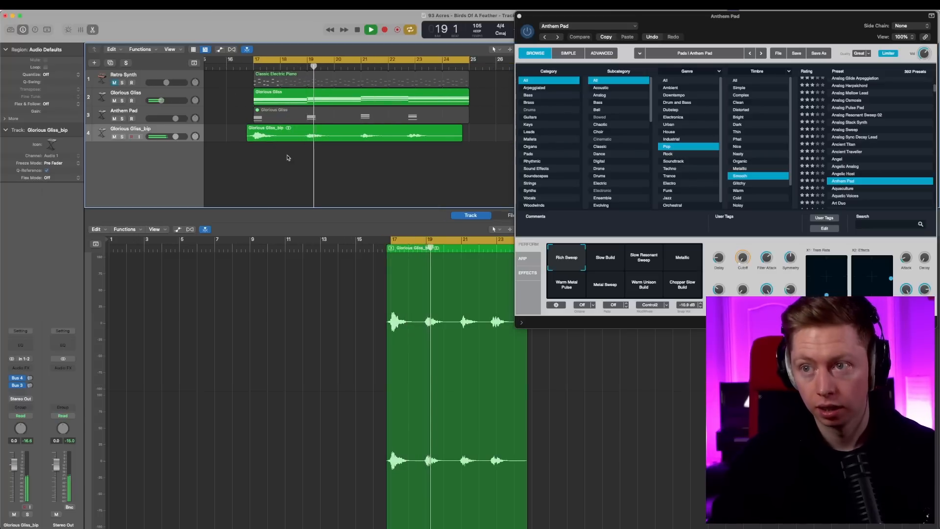
{"action": "scroll", "coordinate": [306, 157], "scroll_direction": "right", "scroll_amount": 1}
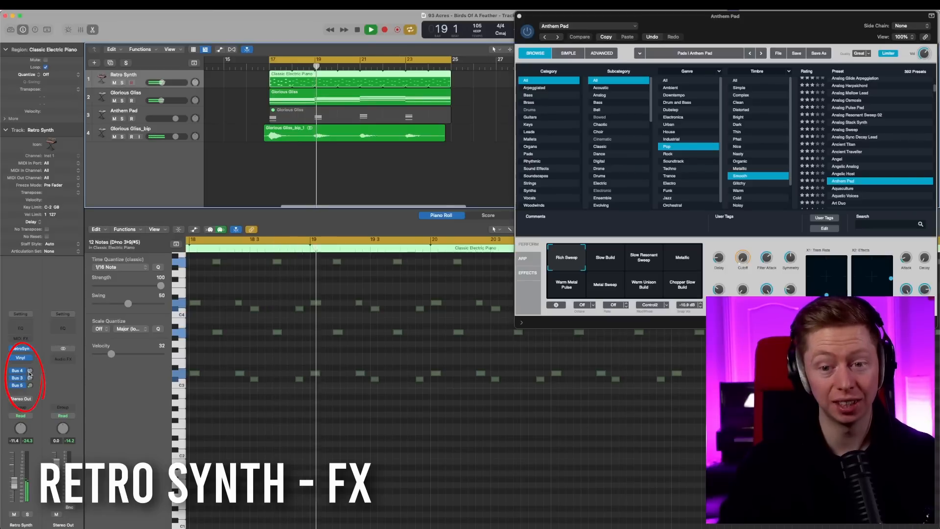
Set the Retro Synth track's Bus 3 send to about -8.2 dB and add a little Warp in its Vinyl effect
{"action": "left_click", "coordinate": [29, 372]}
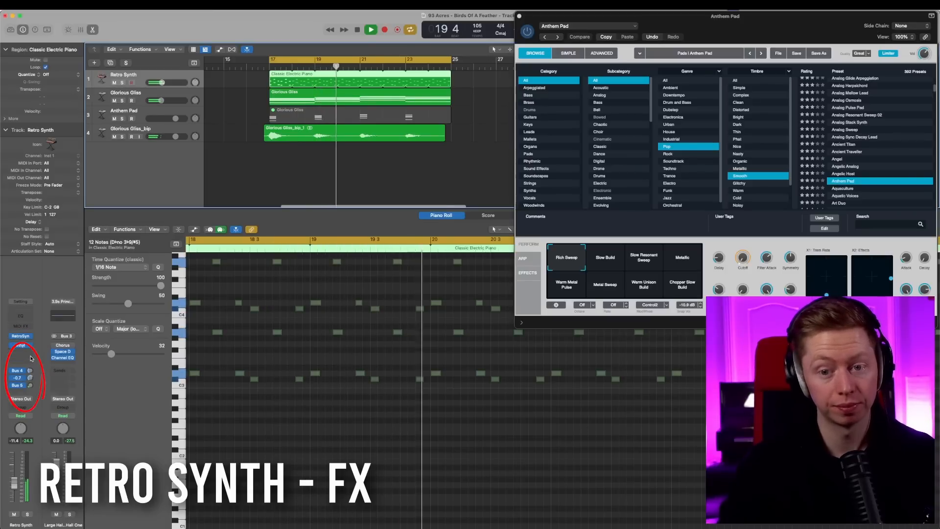
{"action": "left_click_drag", "start_coordinate": [30, 378], "coordinate": [32, 368]}
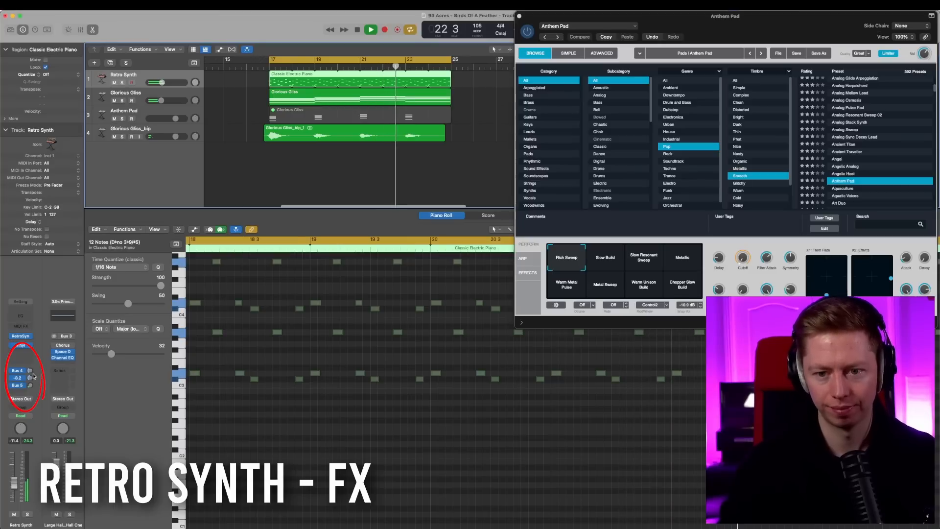
{"action": "left_click", "coordinate": [22, 346]}
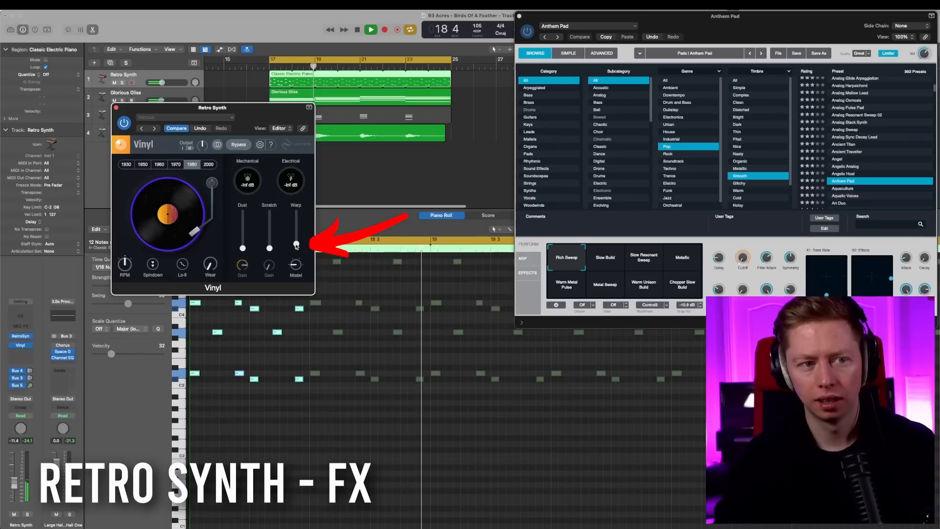
{"action": "left_click", "coordinate": [116, 108]}
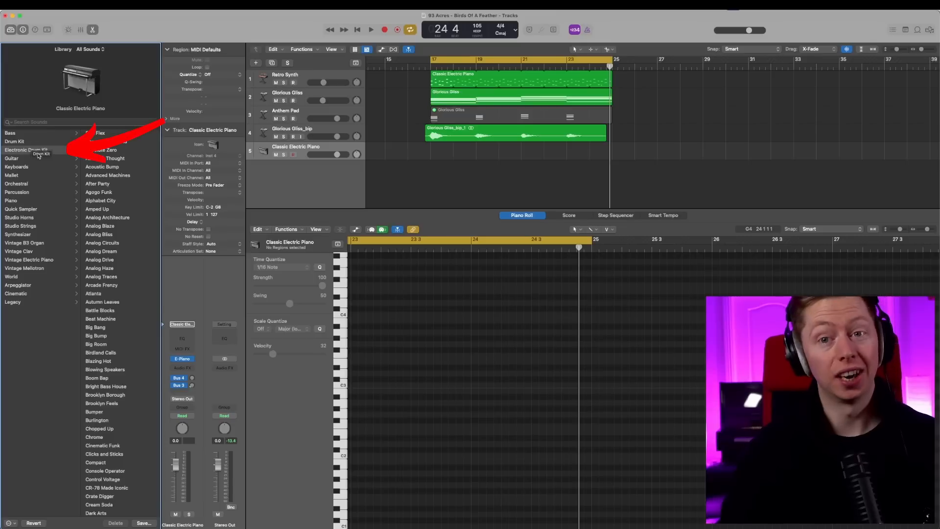
Load the Analog Circuits electronic drum kit on the new track and build a looped kick-and-snare pattern from bar 17 with snare velocity 17
{"action": "left_click", "coordinate": [104, 158]}
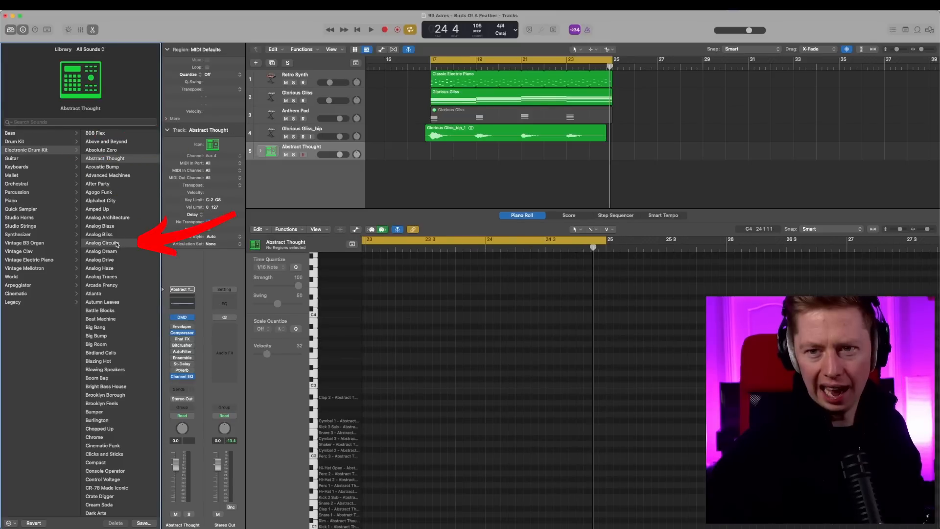
{"action": "left_click", "coordinate": [117, 243]}
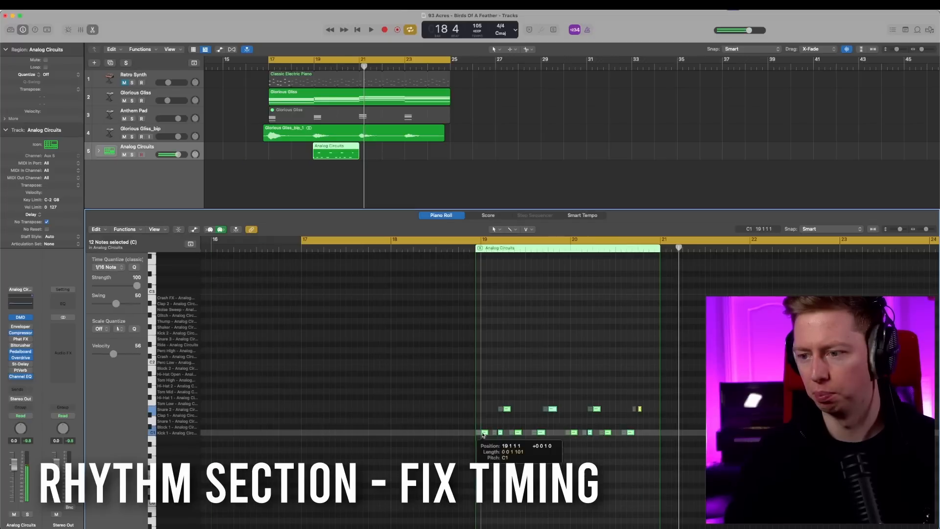
{"action": "scroll", "coordinate": [301, 165], "scroll_direction": "left", "scroll_amount": 2}
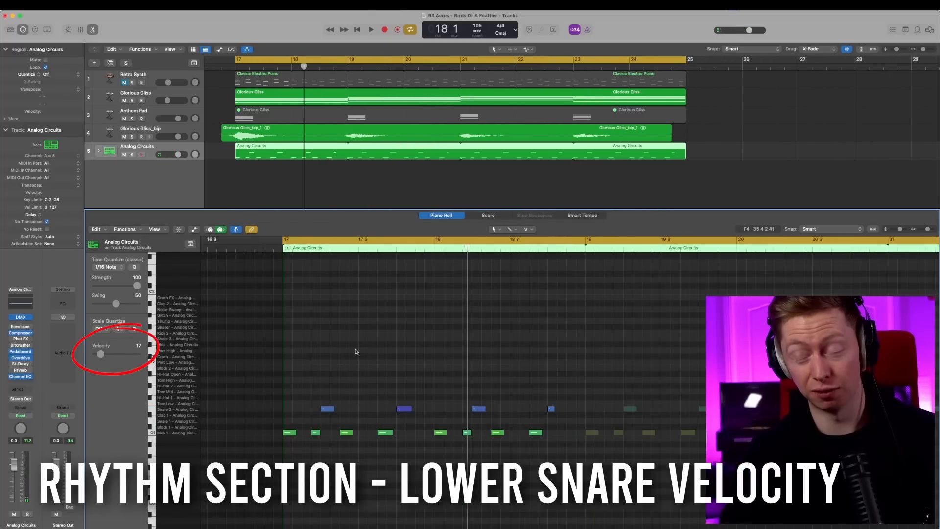
{"action": "key", "text": "space"}
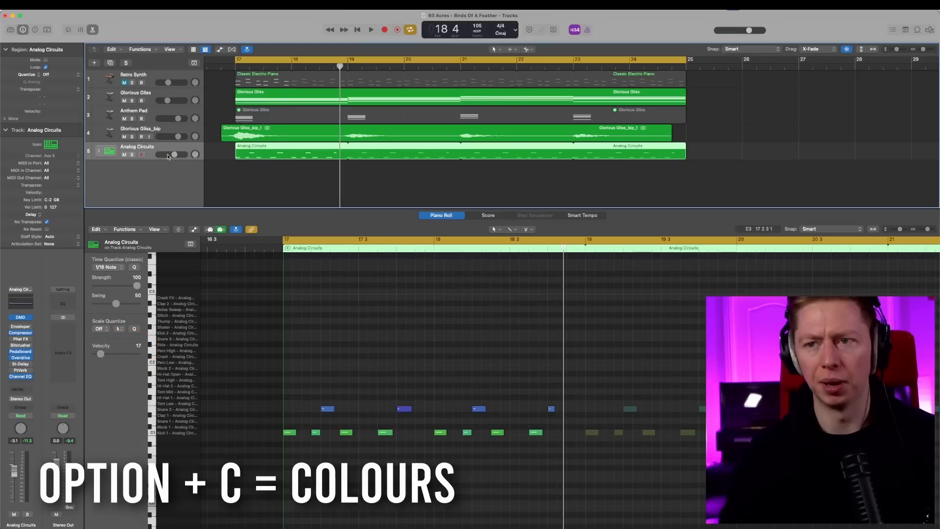
Color the Analog Circuits drum region yellow
{"action": "key", "text": "alt+c"}
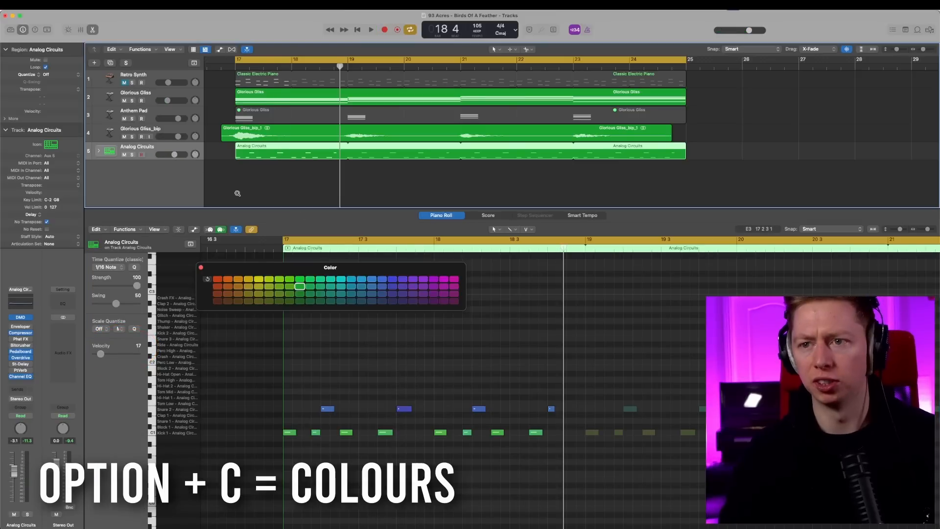
{"action": "left_click", "coordinate": [266, 285]}
{"action": "left_click", "coordinate": [201, 267]}
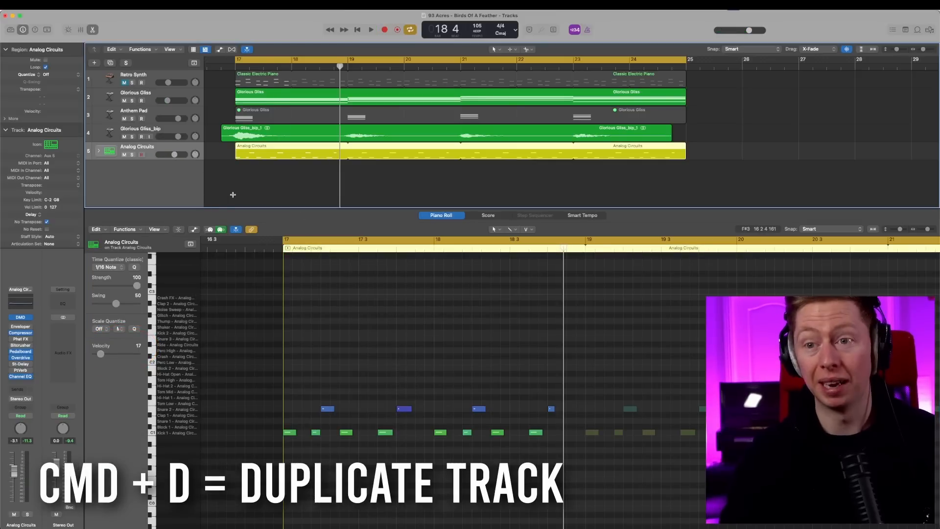
Duplicate the Analog Circuits track and load the Big Room electronic drum kit on the copy
{"action": "key", "text": "super+d"}
{"action": "key", "text": "y"}
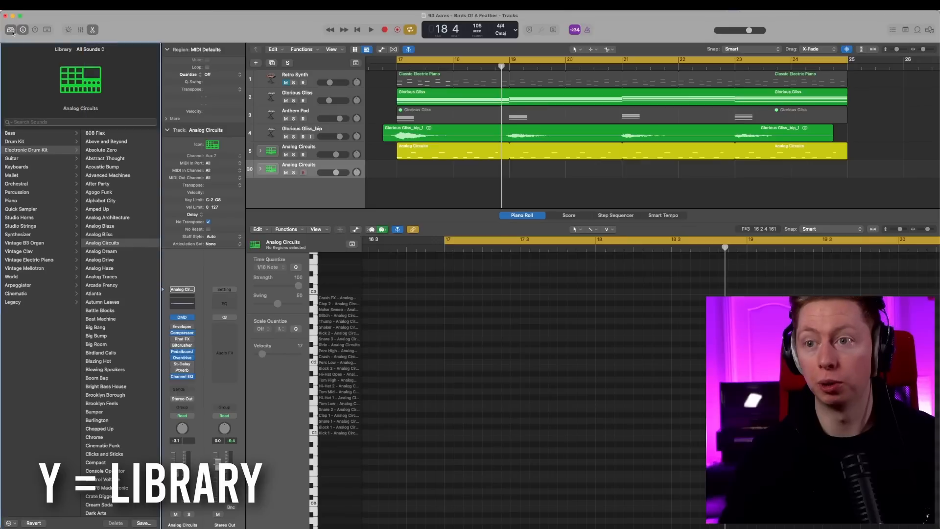
{"action": "left_click", "coordinate": [97, 345]}
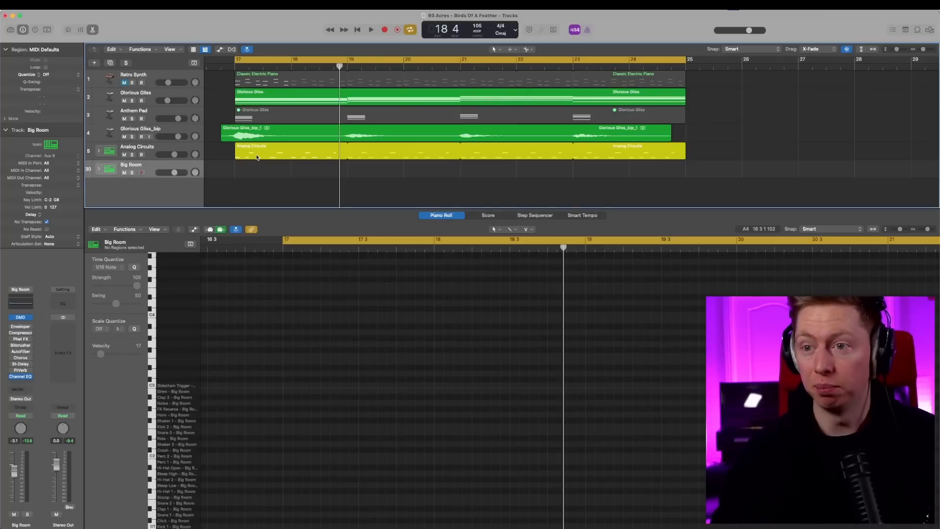
Copy the Analog Circuits region onto the Big Room track and remove its kick notes, leaving only the snares
{"action": "left_click_drag", "start_coordinate": [257, 158], "coordinate": [257, 172]}
{"action": "left_click_drag", "start_coordinate": [556, 407], "coordinate": [244, 382]}
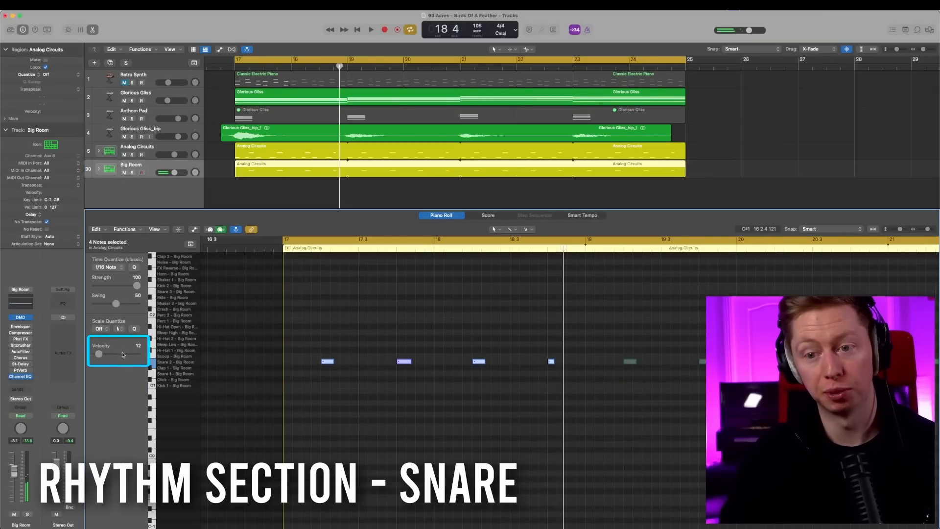
Raise the Big Room snare notes' velocity to 95 and set the track's volume to -2.8 dB during playback
{"action": "key", "text": "space"}
{"action": "left_click_drag", "start_coordinate": [121, 357], "coordinate": [125, 358]}
{"action": "left_click_drag", "start_coordinate": [177, 173], "coordinate": [173, 175]}
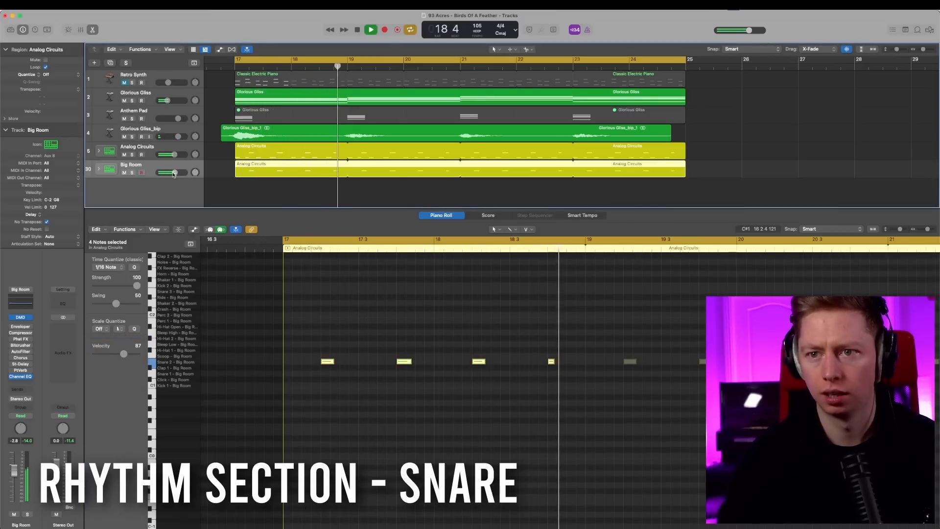
{"action": "key", "text": "space"}
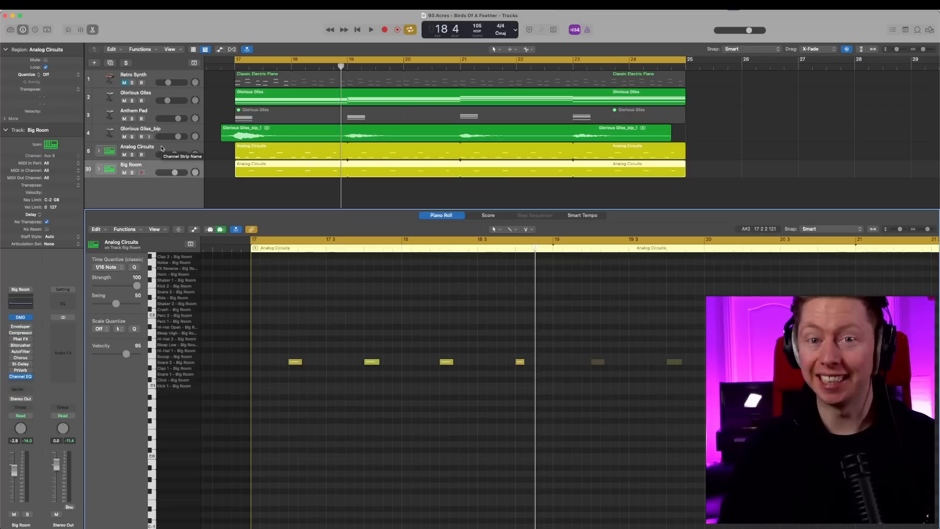
Add a send to Bus 93 on the Analog Circuits track for parallel compression
{"action": "left_click", "coordinate": [162, 148]}
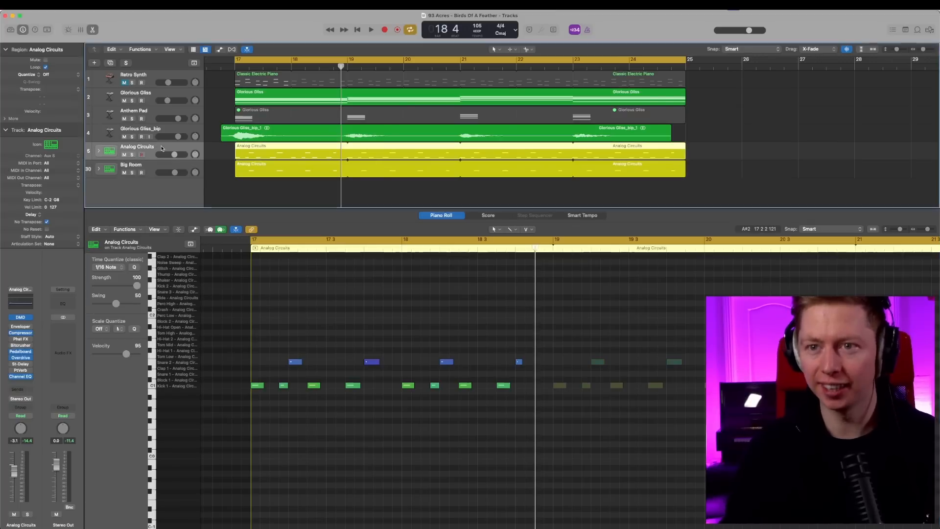
{"action": "left_click", "coordinate": [20, 391]}
{"action": "mouse_move", "coordinate": [36, 400]}
{"action": "mouse_move", "coordinate": [118, 486]}
{"action": "left_click", "coordinate": [174, 500]}
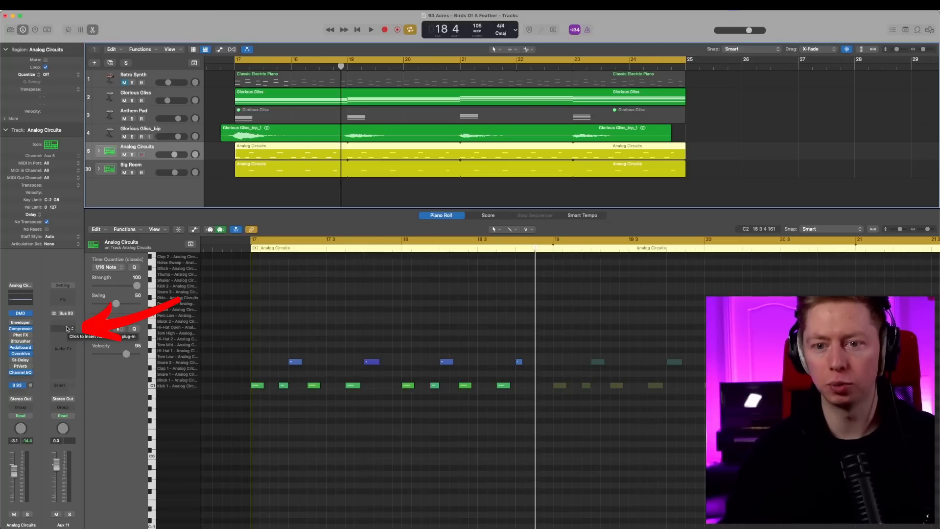
Insert a Compressor on the Bus 93 aux channel and choose its Studio FET model
{"action": "left_click", "coordinate": [67, 328]}
{"action": "mouse_move", "coordinate": [87, 410]}
{"action": "mouse_move", "coordinate": [174, 69]}
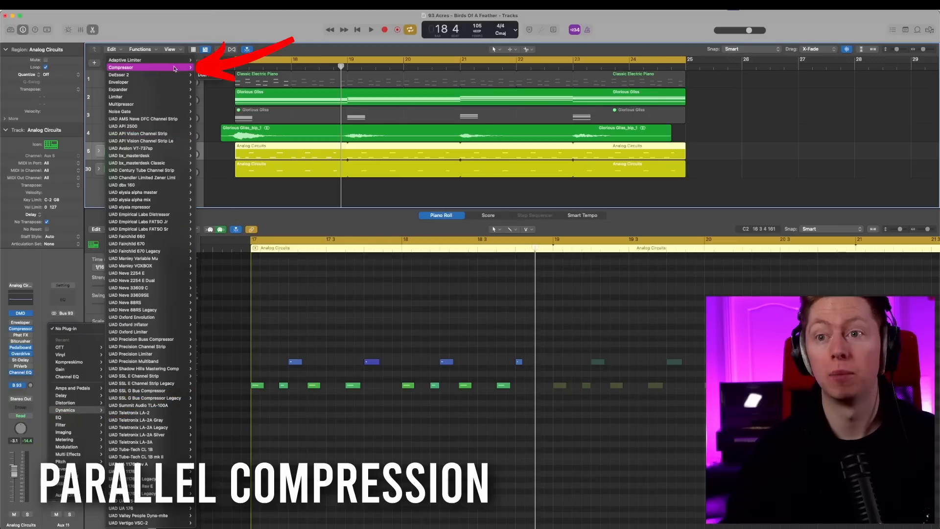
{"action": "left_click", "coordinate": [206, 68]}
{"action": "left_click", "coordinate": [422, 150]}
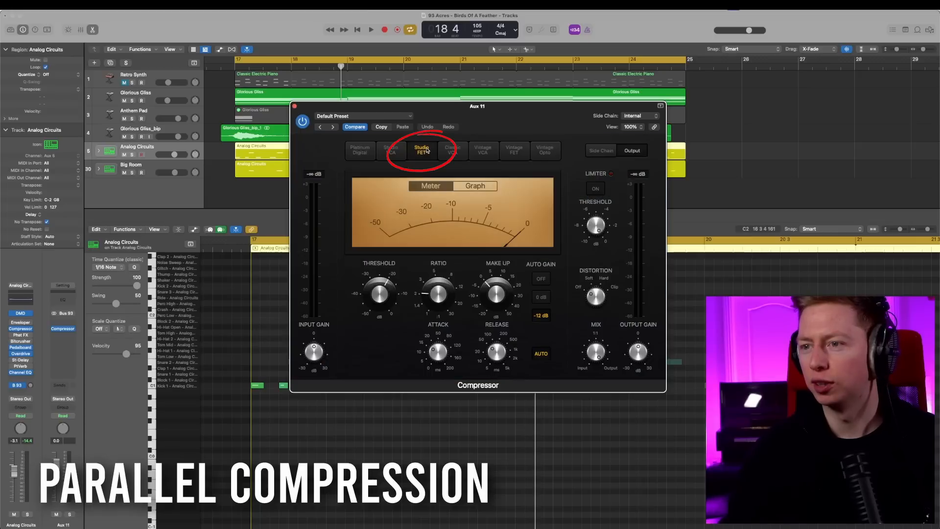
Lower the Compressor's threshold, shorten its attack and release, and raise the input gain to +12.0 dB
{"action": "left_click_drag", "start_coordinate": [378, 296], "coordinate": [373, 313]}
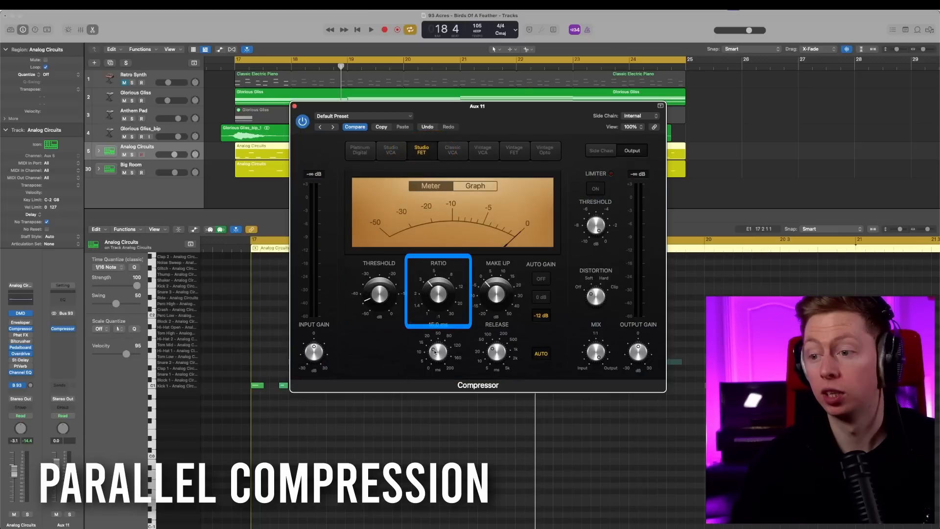
{"action": "left_click_drag", "start_coordinate": [435, 352], "coordinate": [437, 399]}
{"action": "left_click_drag", "start_coordinate": [478, 356], "coordinate": [486, 376]}
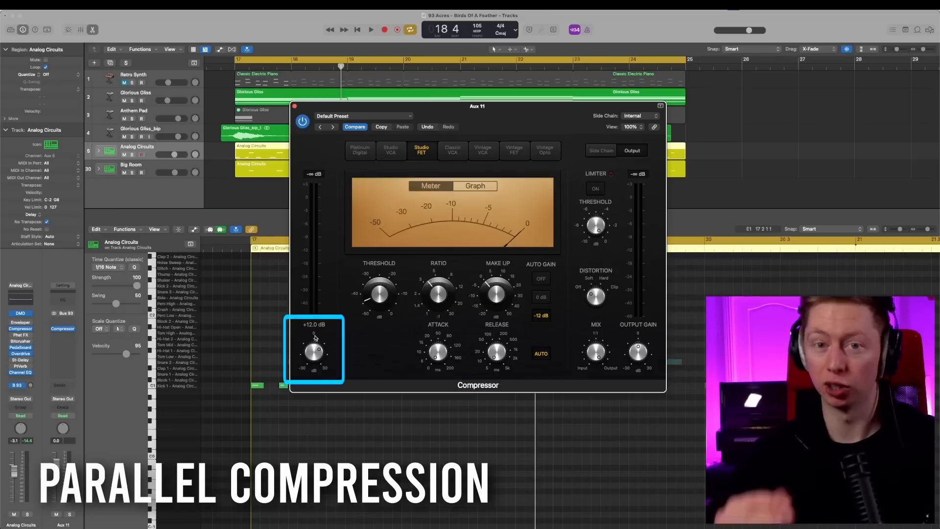
Solo the Analog Circuits track in playback, lower its volume to -10.0 dB, and balance its Bus 93 send with the Compressor's threshold
{"action": "key", "text": "s"}
{"action": "key", "text": "space"}
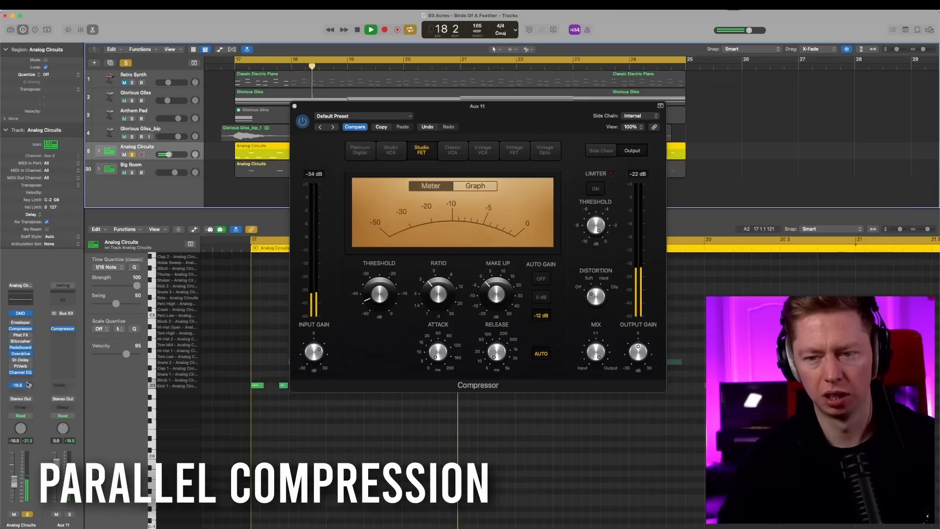
{"action": "left_click", "coordinate": [376, 298]}
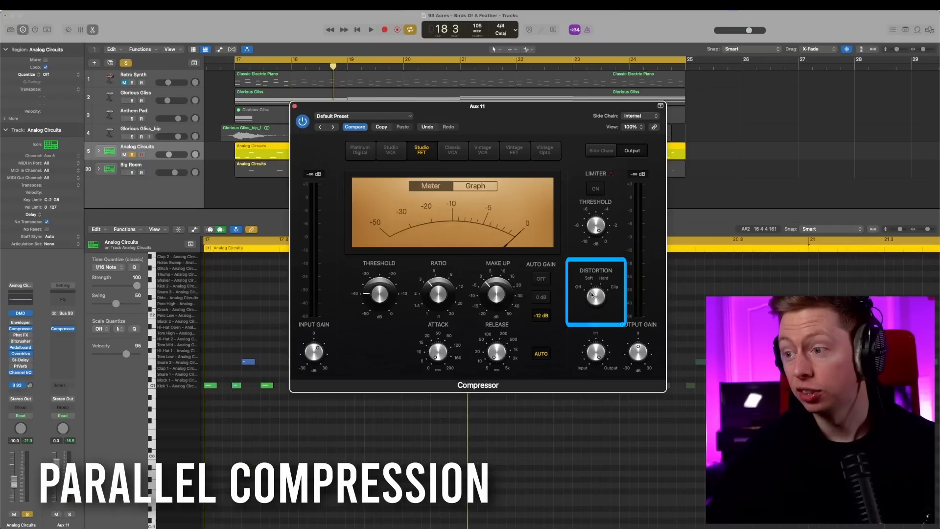
Add distortion in the Bus 93 Compressor and turn on its limiter with a threshold of -1.7 dB
{"action": "key", "text": "space"}
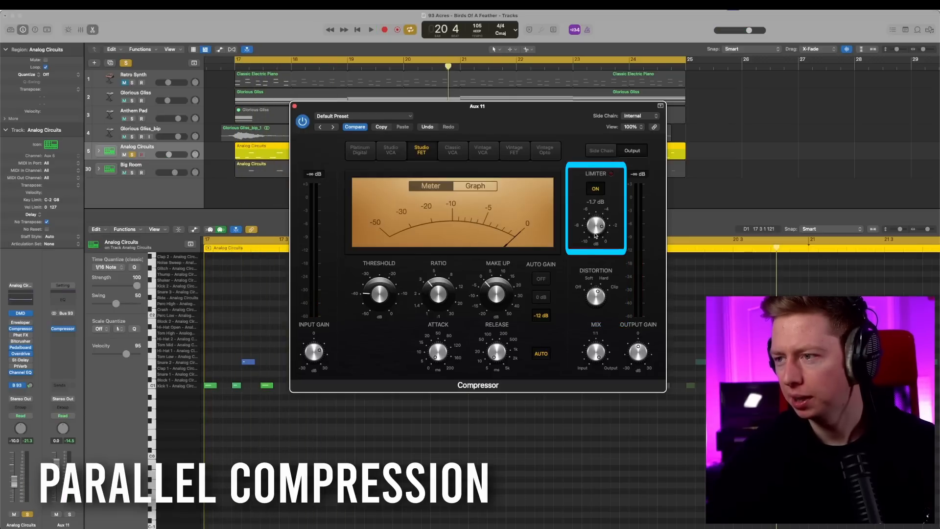
{"action": "key", "text": "space"}
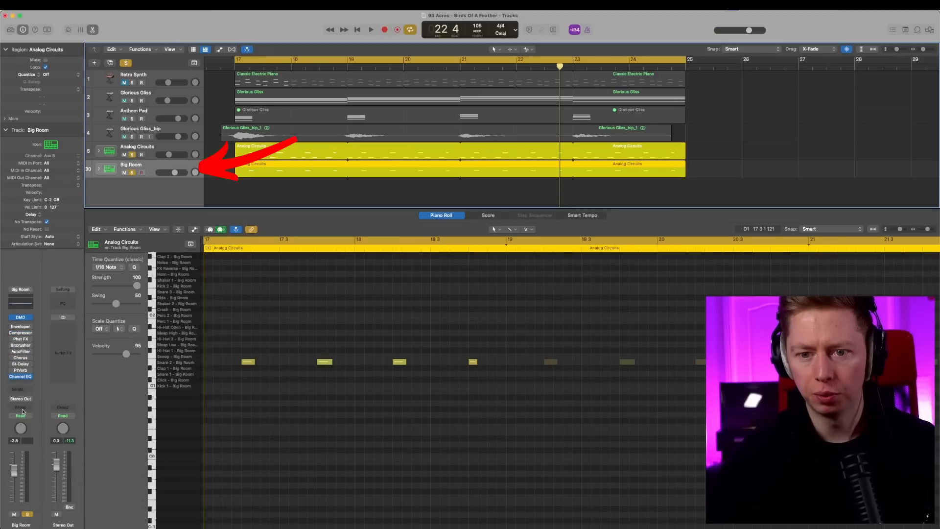
Add a send to Bus 93 on the Big Room track so its snare shares the parallel compression
{"action": "left_click", "coordinate": [20, 391]}
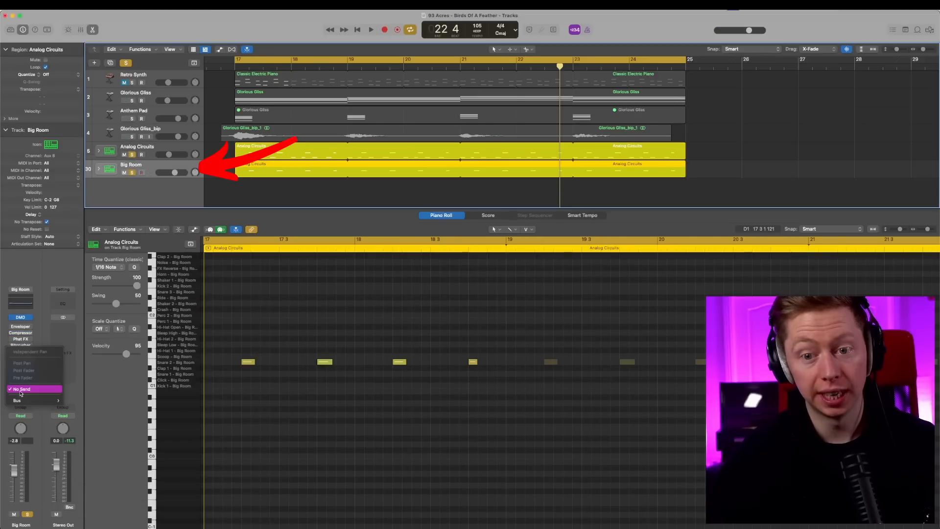
{"action": "mouse_move", "coordinate": [30, 401]}
{"action": "mouse_move", "coordinate": [98, 486]}
{"action": "left_click", "coordinate": [184, 501]}
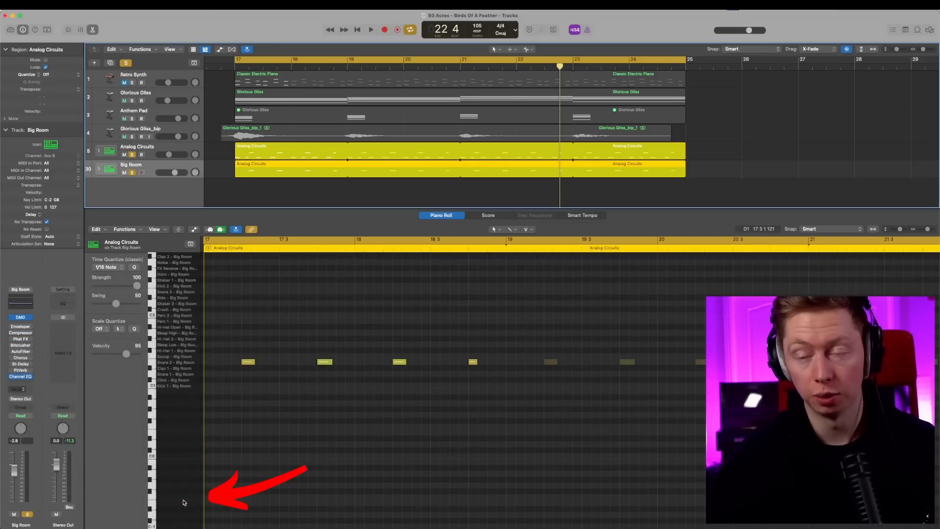
Add a stereo Overdrive to the Bus 93 aux and raise its drive to 18 dB during playback
{"action": "key", "text": "space"}
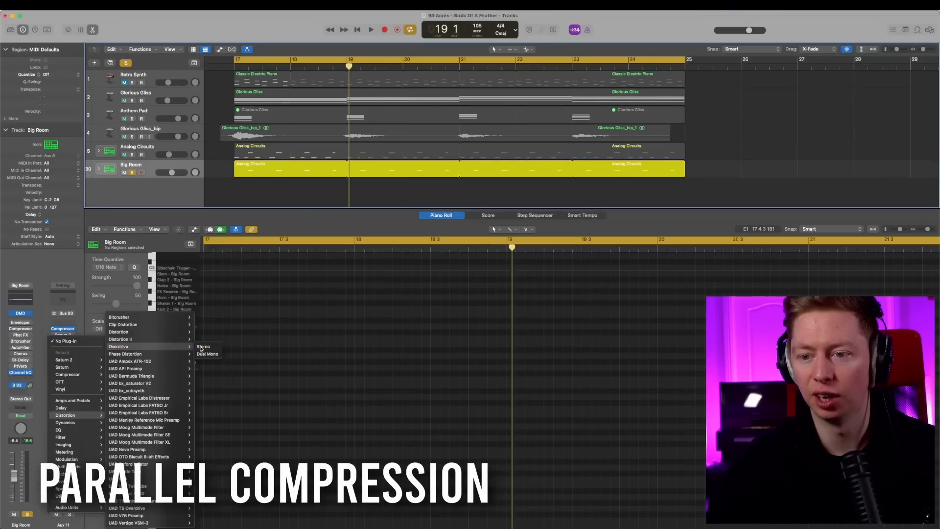
{"action": "left_click", "coordinate": [205, 346]}
{"action": "key", "text": "space"}
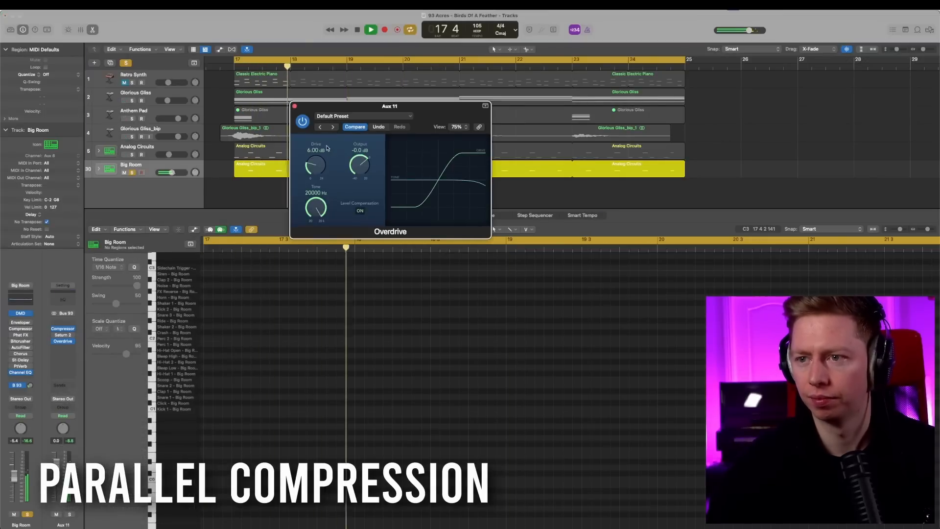
{"action": "left_click_drag", "start_coordinate": [321, 165], "coordinate": [324, 155]}
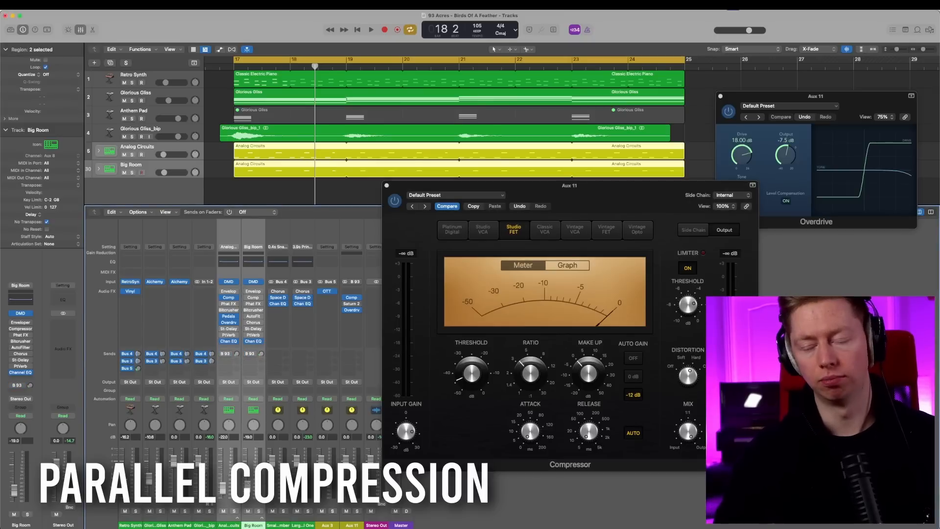
Play back the full arrangement to judge the compressed drums and the tambourine loop in the mix
{"action": "key", "text": "space"}
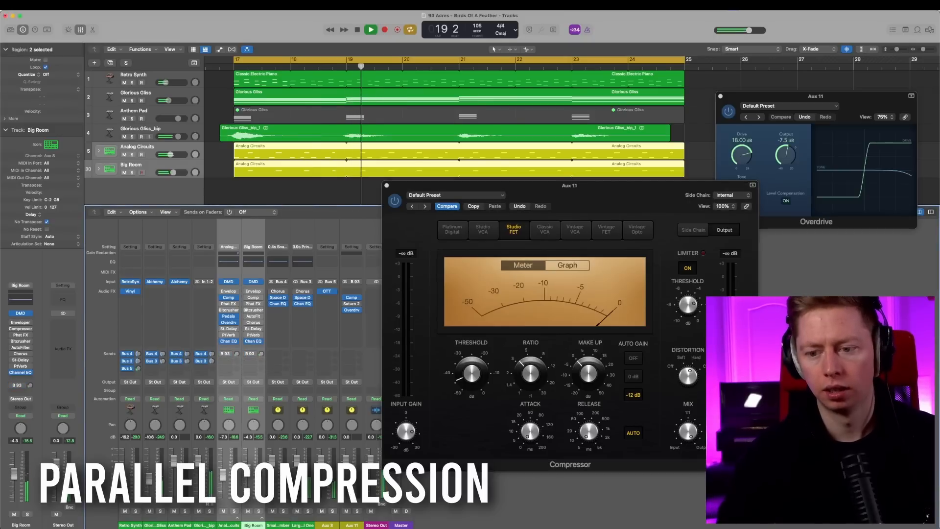
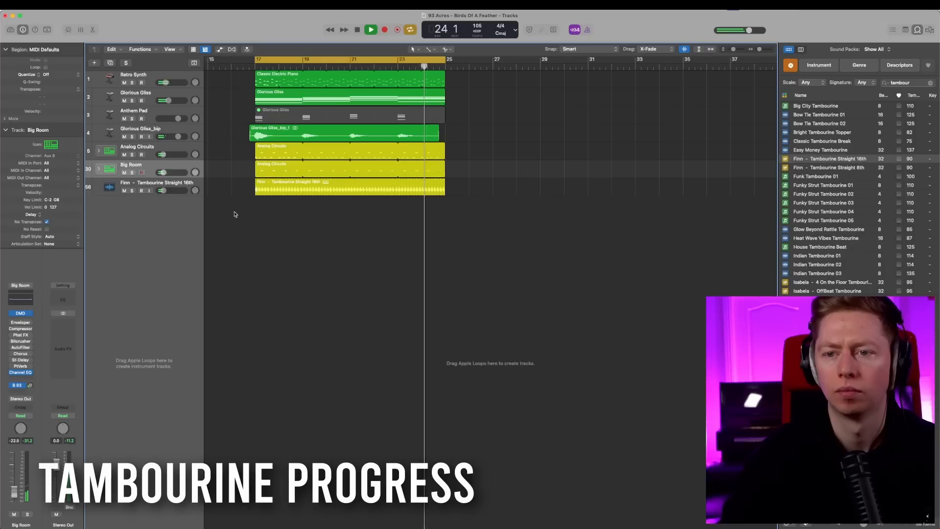
{"action": "left_click", "coordinate": [162, 172]}
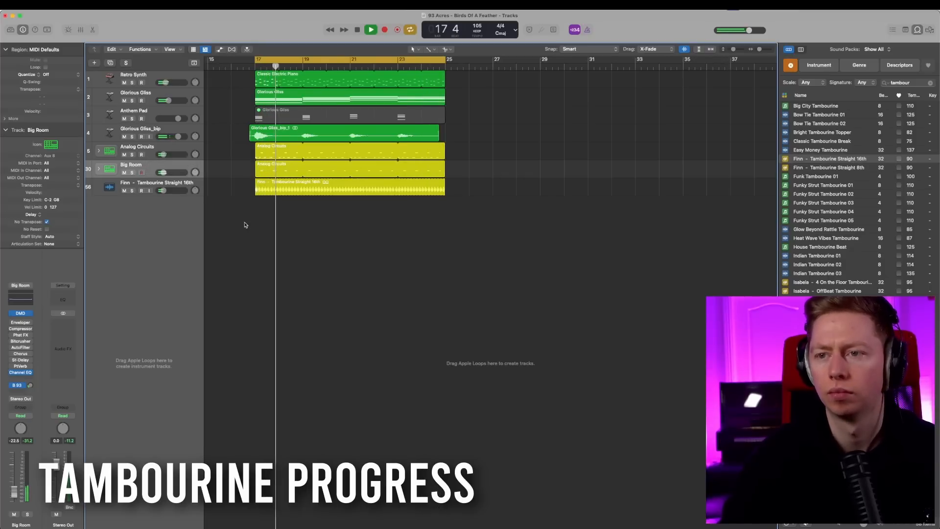
{"action": "key", "text": "space"}
Color the Glorious Gliss, Anthem Pad and Glorious Gliss_bip regions turquoise and the Retro Synth region purple
{"action": "left_click", "coordinate": [178, 96]}
{"action": "key", "text": "alt+c"}
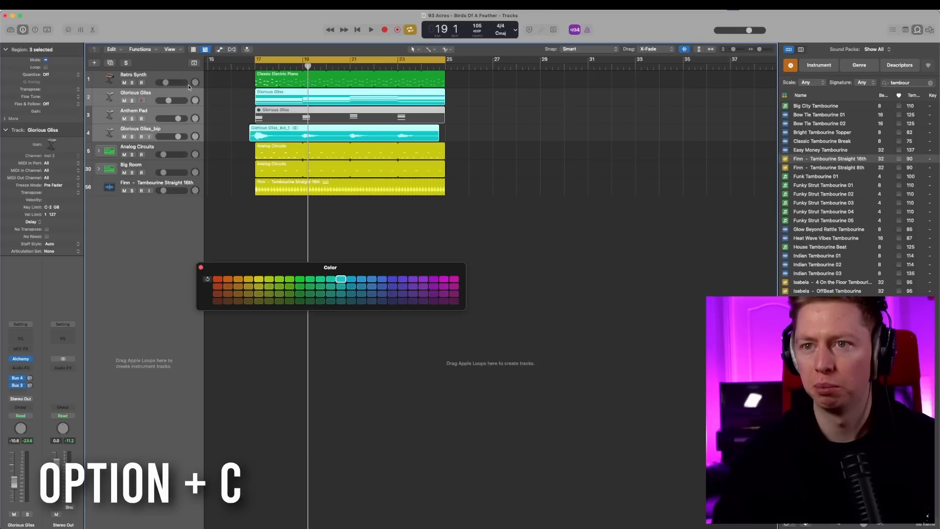
{"action": "left_click", "coordinate": [181, 75]}
{"action": "left_click", "coordinate": [423, 279]}
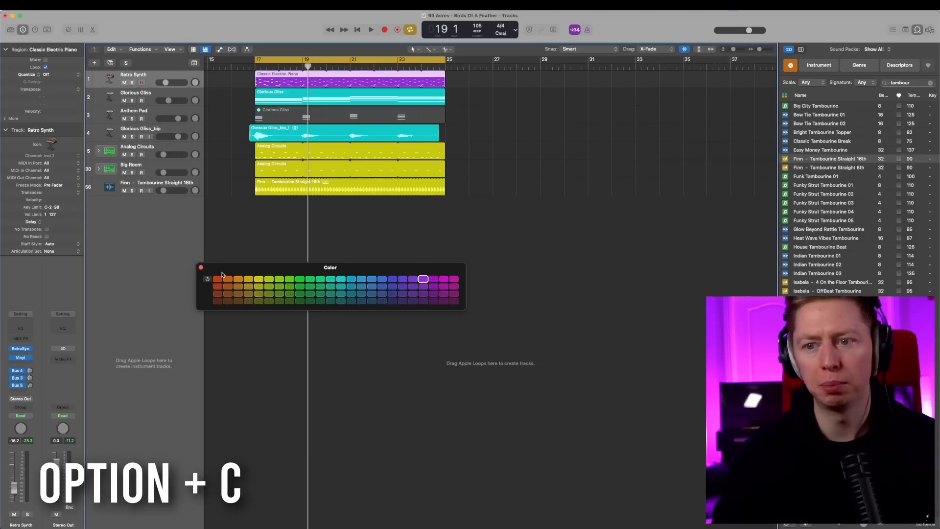
{"action": "left_click", "coordinate": [201, 269]}
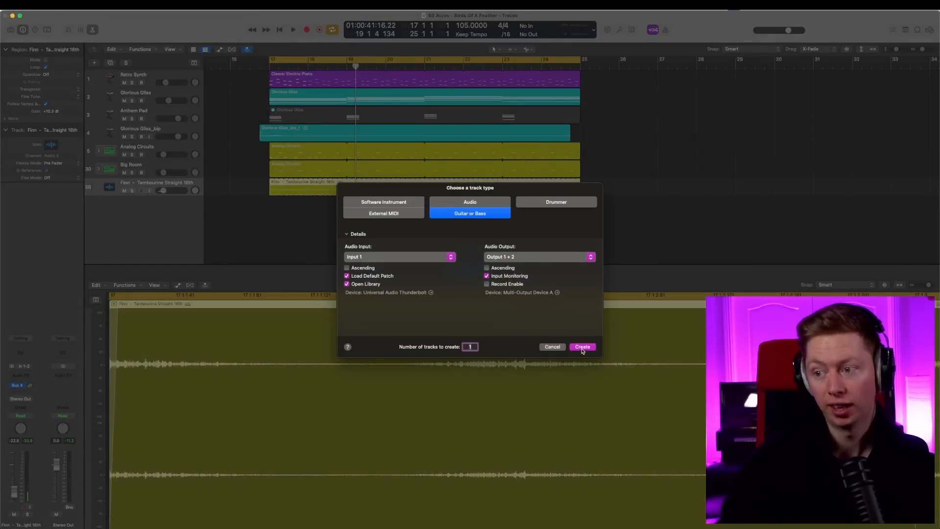
Create one Guitar or Bass track on Input 1 and record electric guitar takes across bars 17 to 25
{"action": "left_click", "coordinate": [582, 346]}
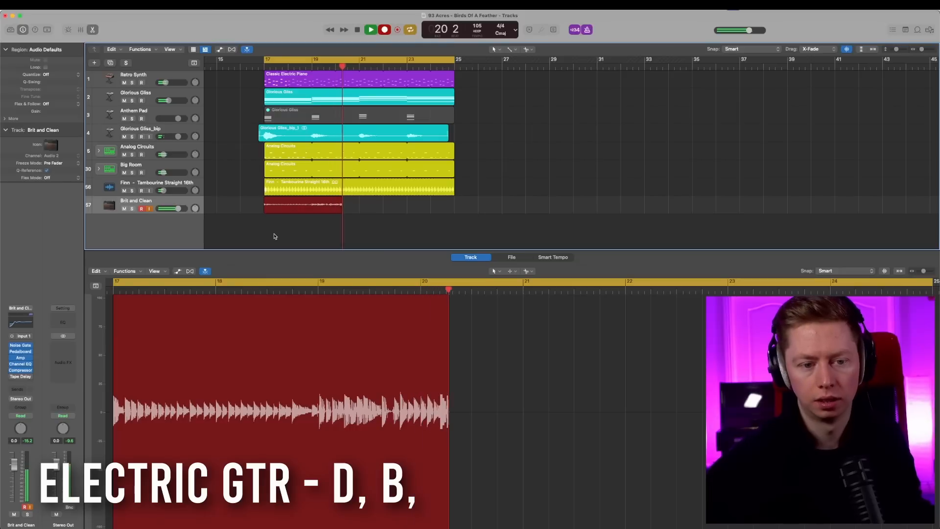
{"action": "key", "text": "space"}
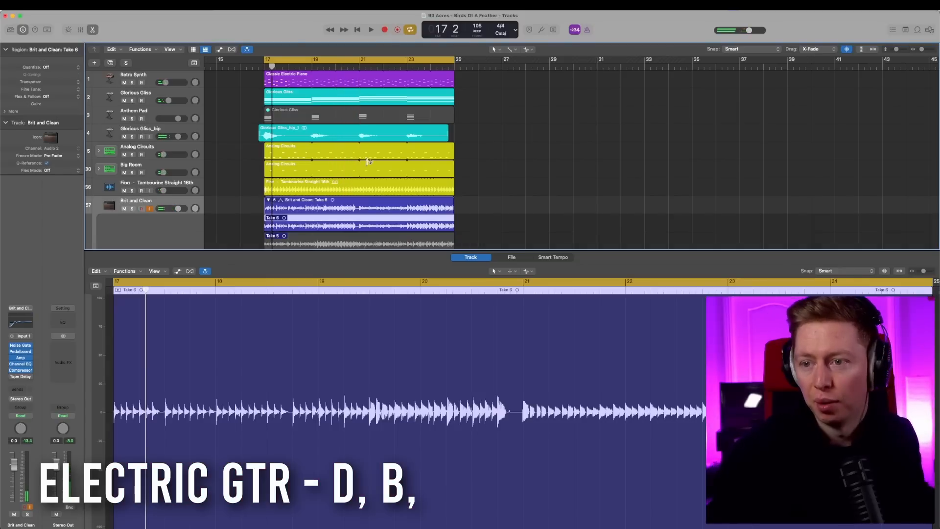
{"action": "scroll", "coordinate": [350, 169], "scroll_direction": "down", "scroll_amount": 3}
{"action": "scroll", "coordinate": [350, 170], "scroll_direction": "down", "scroll_amount": 3}
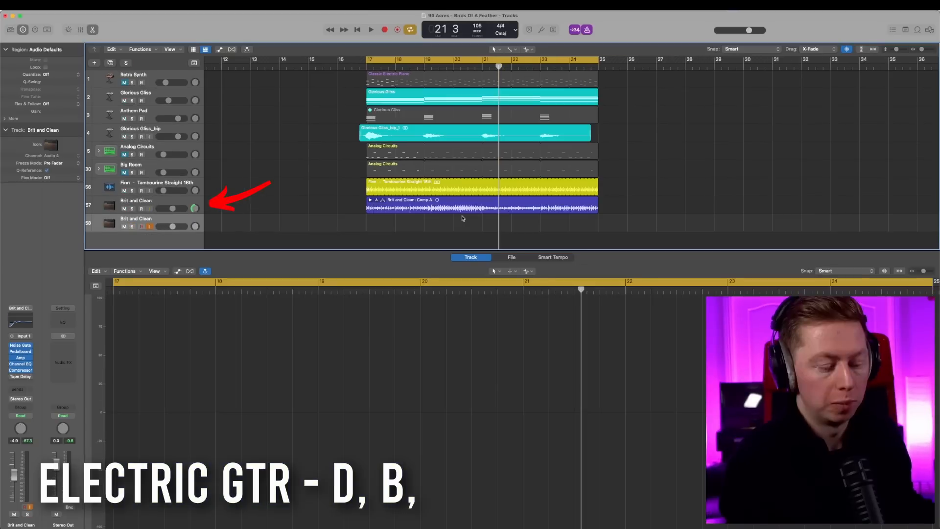
Record a second electric guitar layer, duplicate its Brit and Clean track, and record a third layer over bars 17 to 25
{"action": "key", "text": "r"}
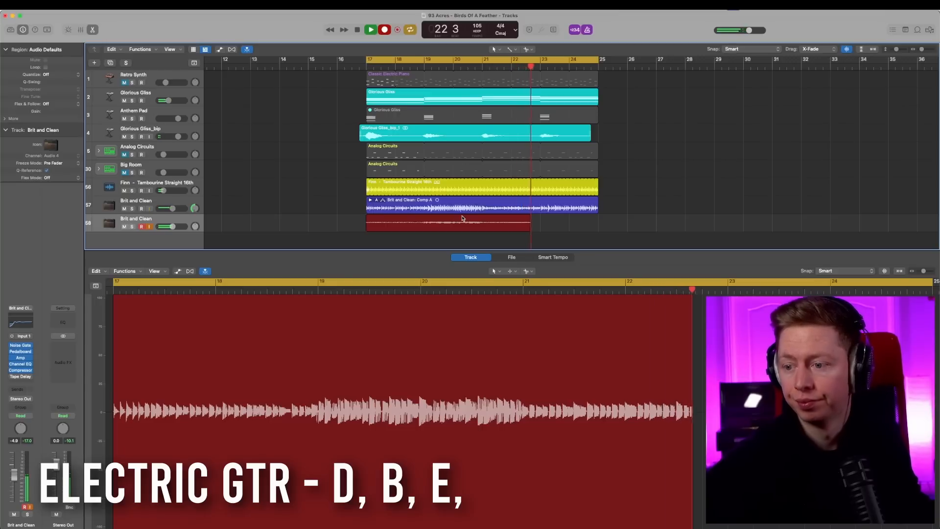
{"action": "key", "text": "space"}
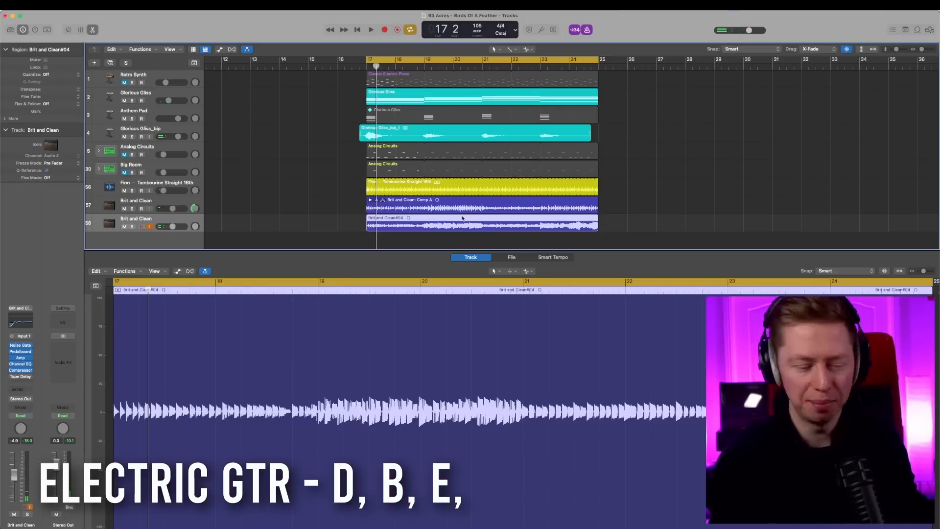
{"action": "key", "text": "super+d"}
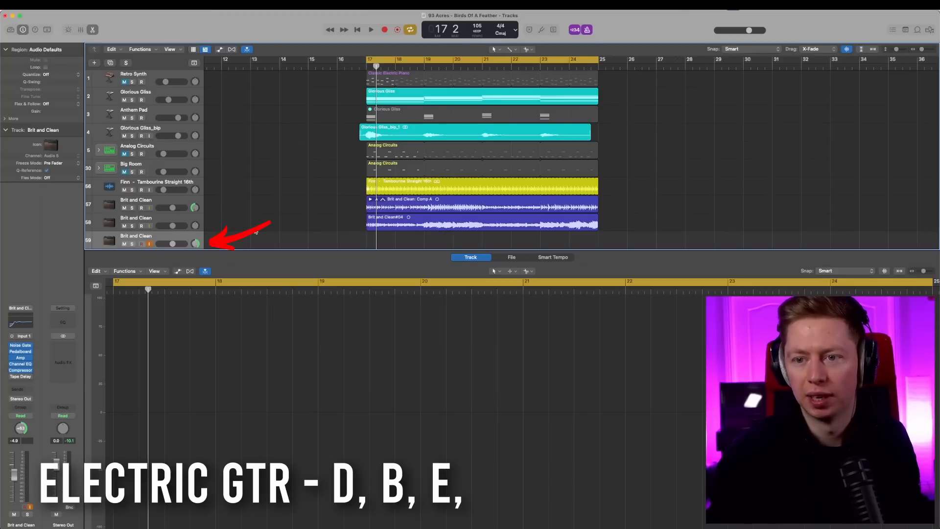
{"action": "key", "text": "r"}
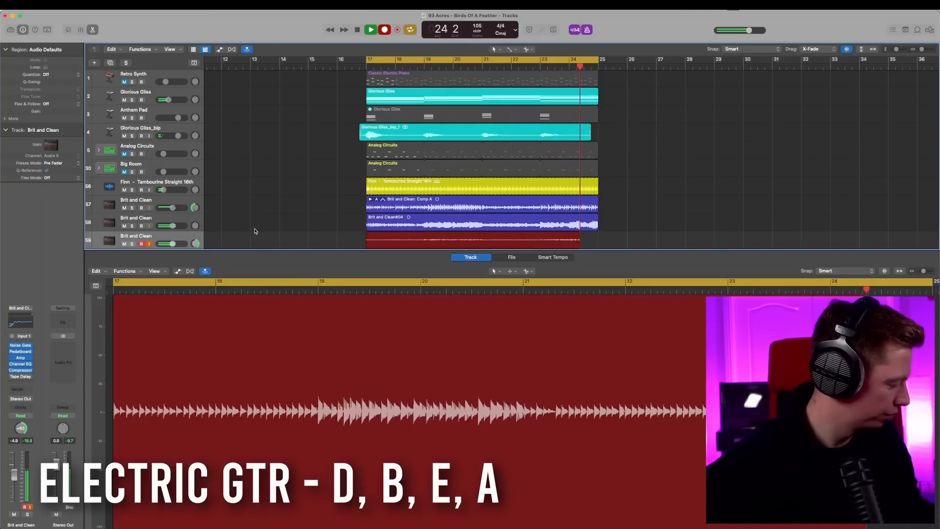
{"action": "key", "text": "space"}
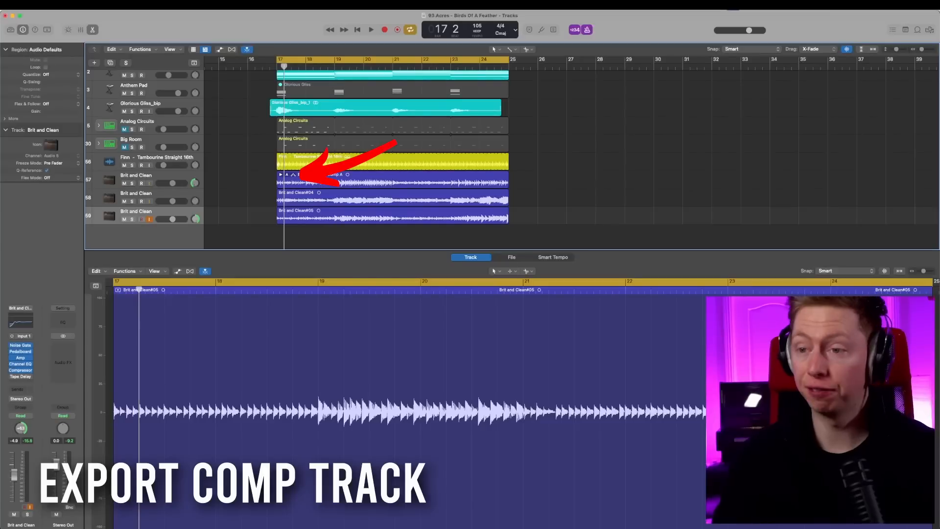
Export the active comp of the first Brit and Clean take folder to a new track
{"action": "left_click", "coordinate": [293, 177]}
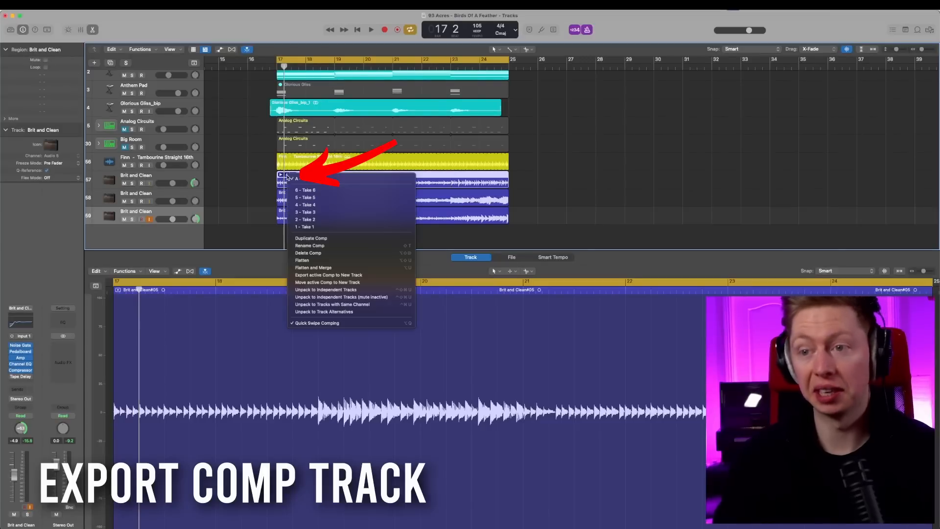
{"action": "left_click", "coordinate": [293, 176]}
{"action": "left_click", "coordinate": [348, 276]}
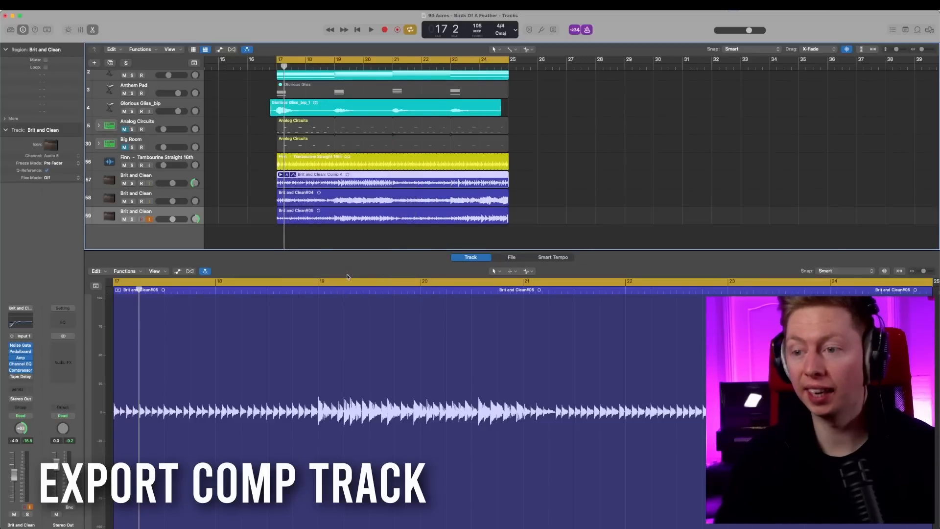
Split the Brit and Clean#04 region into short pieces in bar 17, tighten their timing, and play back the edit
{"action": "key", "text": "super+Right"}
{"action": "key", "text": "super+Right"}
{"action": "key", "text": "super+Right"}
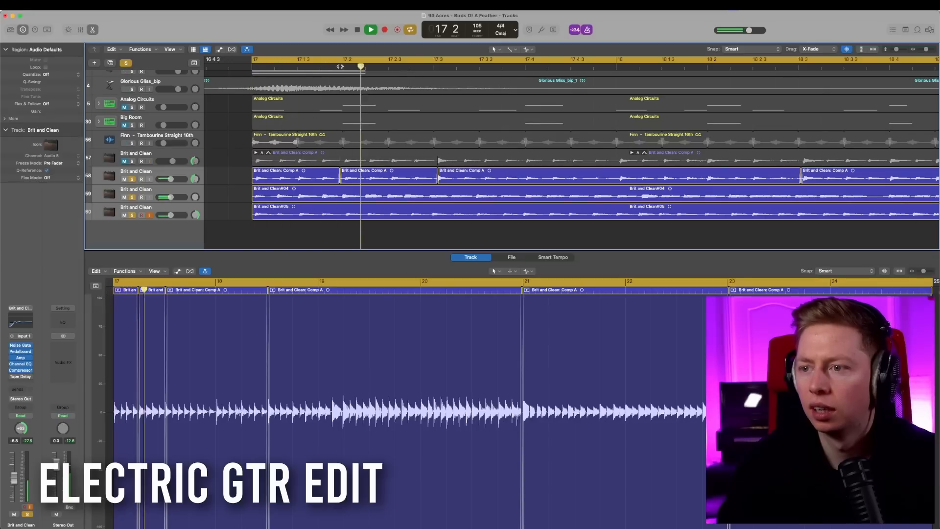
{"action": "key", "text": "space"}
{"action": "left_click", "coordinate": [520, 197]}
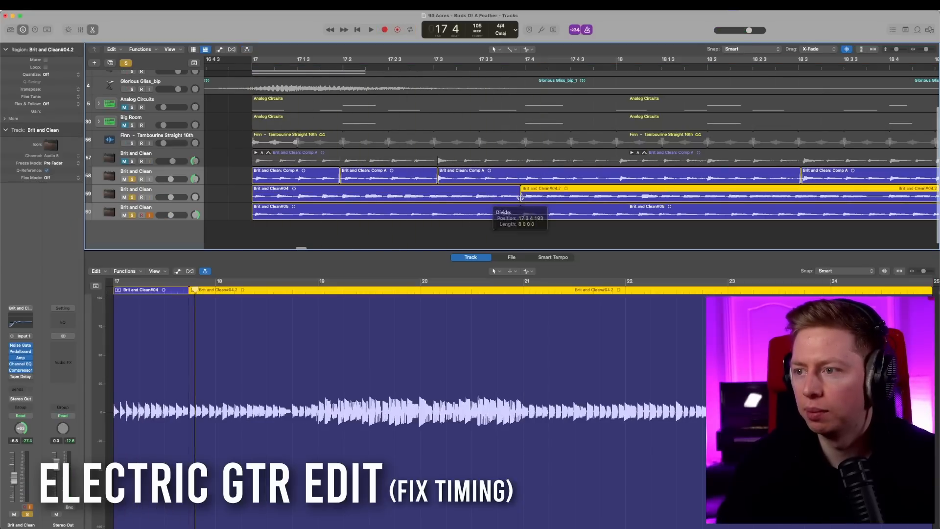
{"action": "left_click", "coordinate": [402, 199]}
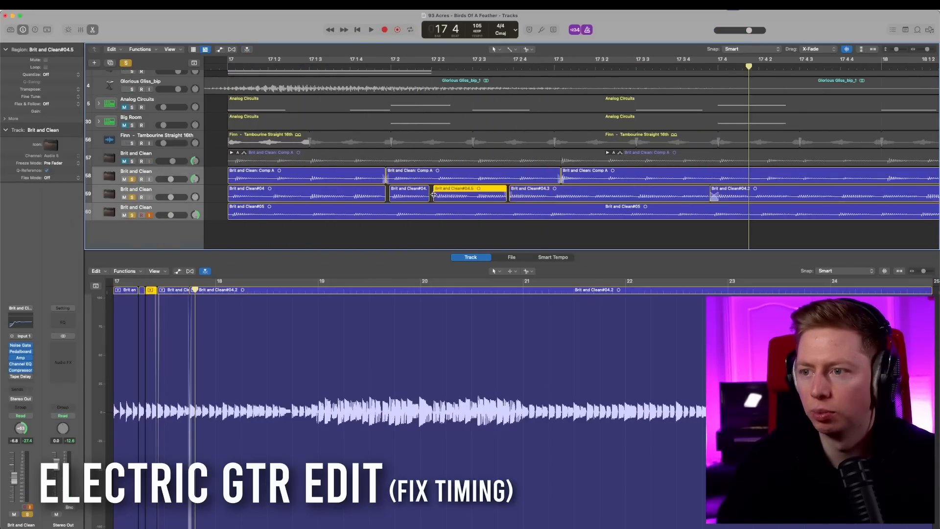
{"action": "left_click", "coordinate": [384, 194]}
{"action": "key", "text": "c"}
{"action": "key", "text": "space"}
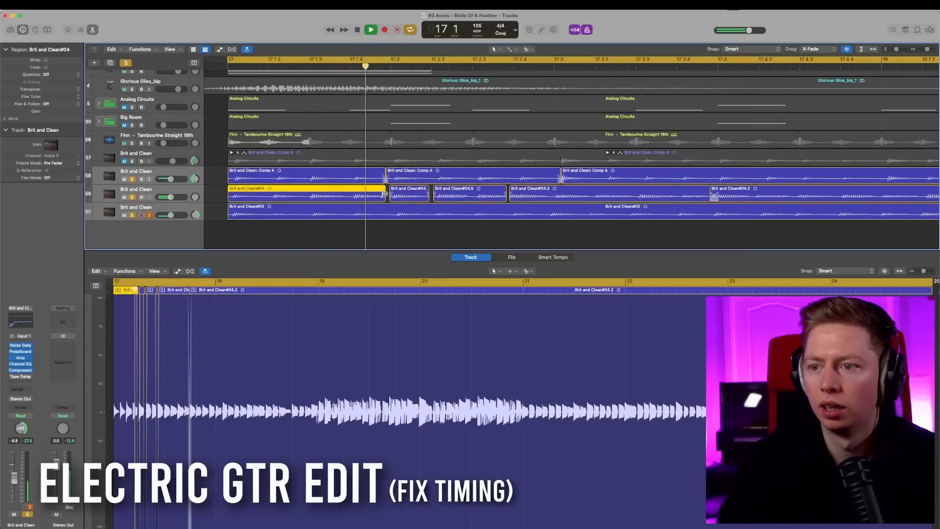
{"action": "key", "text": "space"}
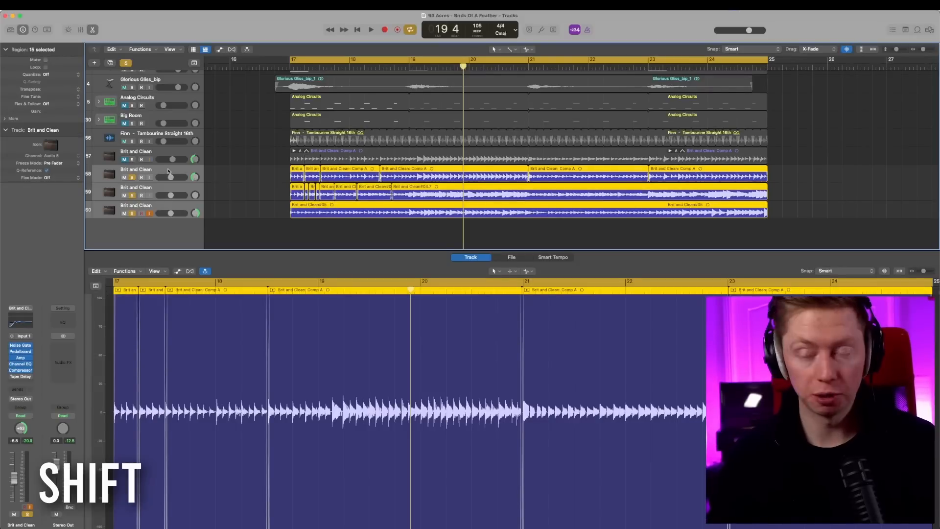
Group the three Brit and Clean layers as "Elec GTR Group" and add reverb sends to Bus 4 and Bus 3
{"action": "key", "text": "shift+super+g"}
{"action": "type", "text": "Elec GTR Group"}
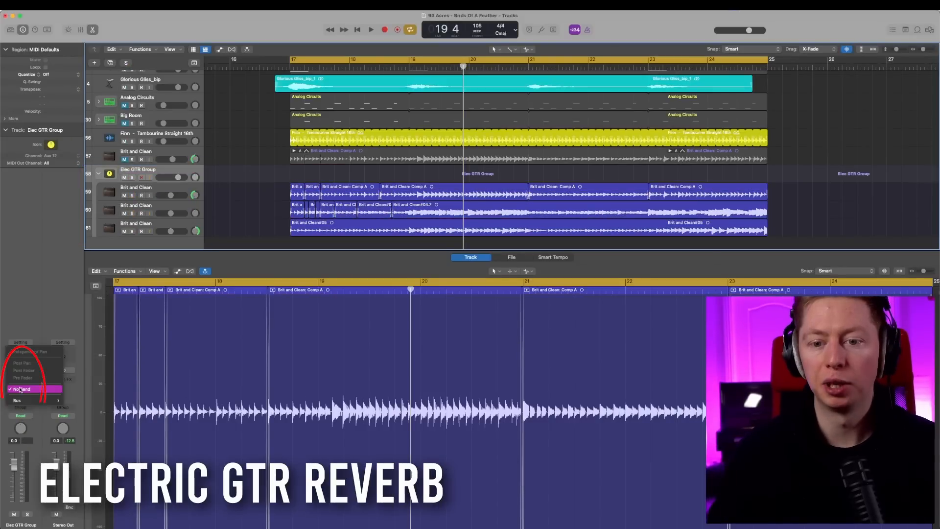
{"action": "left_click", "coordinate": [20, 385]}
{"action": "left_click", "coordinate": [42, 406]}
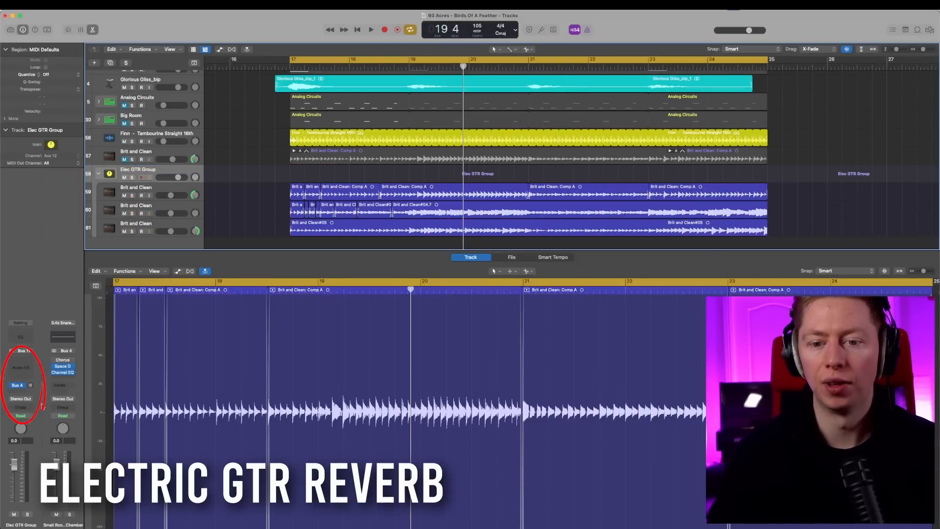
{"action": "left_click", "coordinate": [21, 386]}
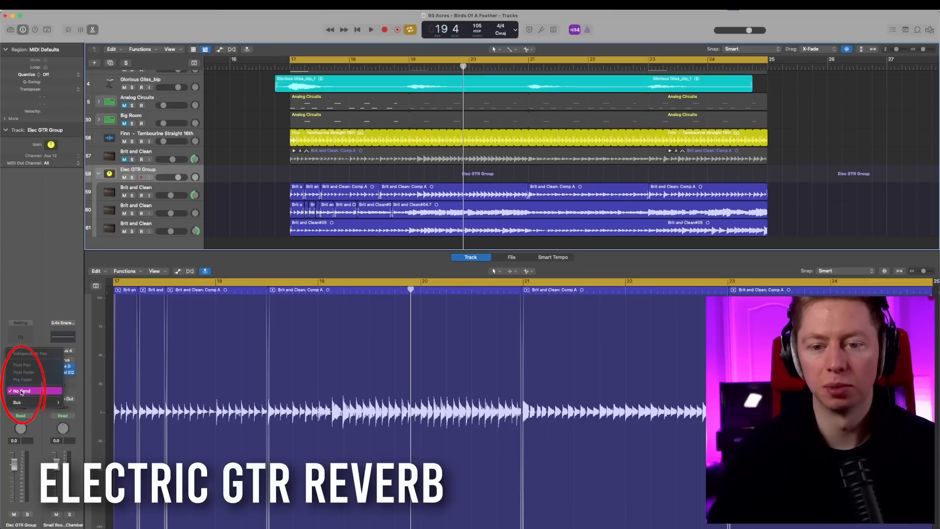
{"action": "left_click", "coordinate": [47, 406]}
Solo the Elec GTR Group in playback, add a Channel EQ, and cut 4.1 dB at 242 Hz
{"action": "key", "text": "s"}
{"action": "key", "text": "space"}
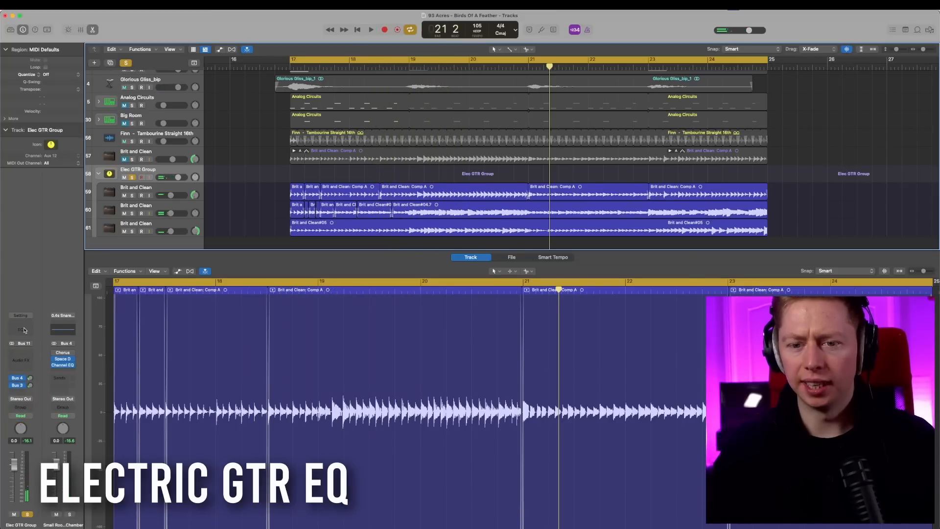
{"action": "left_click", "coordinate": [20, 352]}
{"action": "left_click_drag", "start_coordinate": [439, 204], "coordinate": [433, 217]}
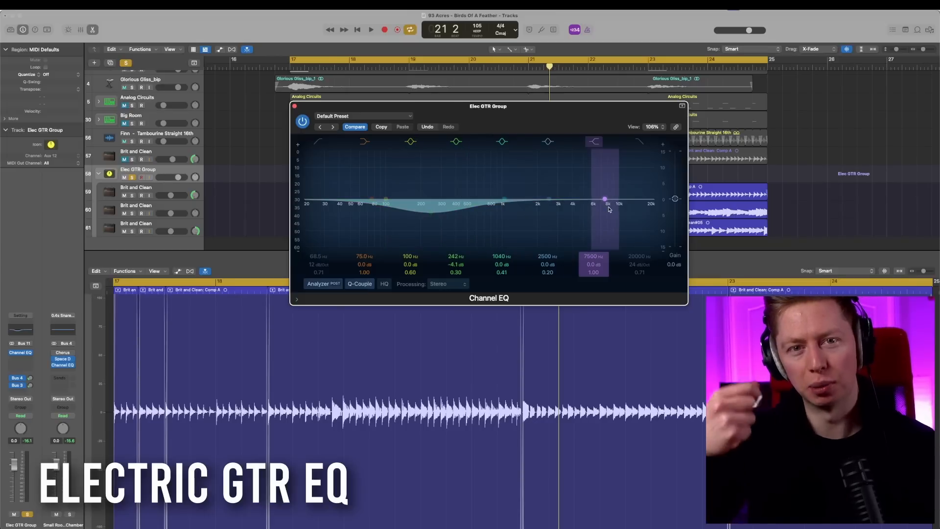
Compare the Elec GTR Group with its Channel EQ bypassed and enabled during playback
{"action": "key", "text": "space"}
{"action": "left_click", "coordinate": [303, 121]}
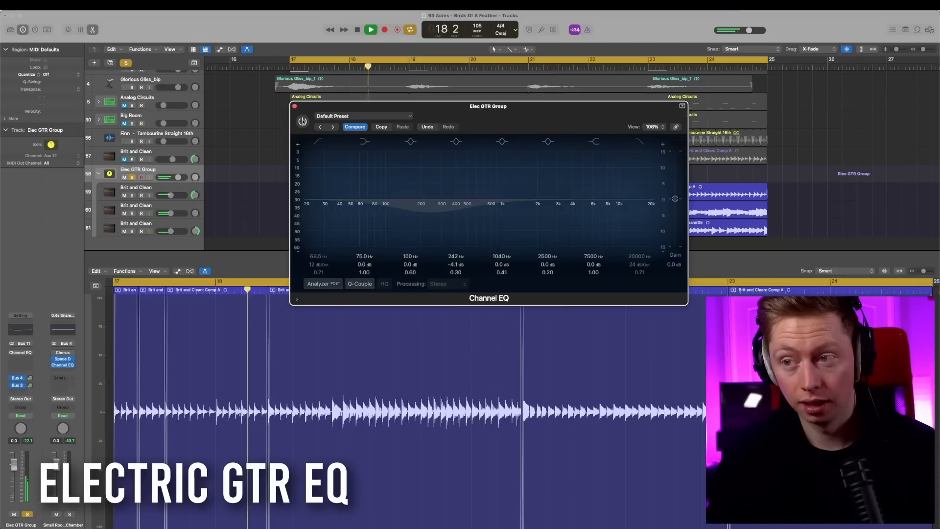
{"action": "left_click", "coordinate": [303, 121]}
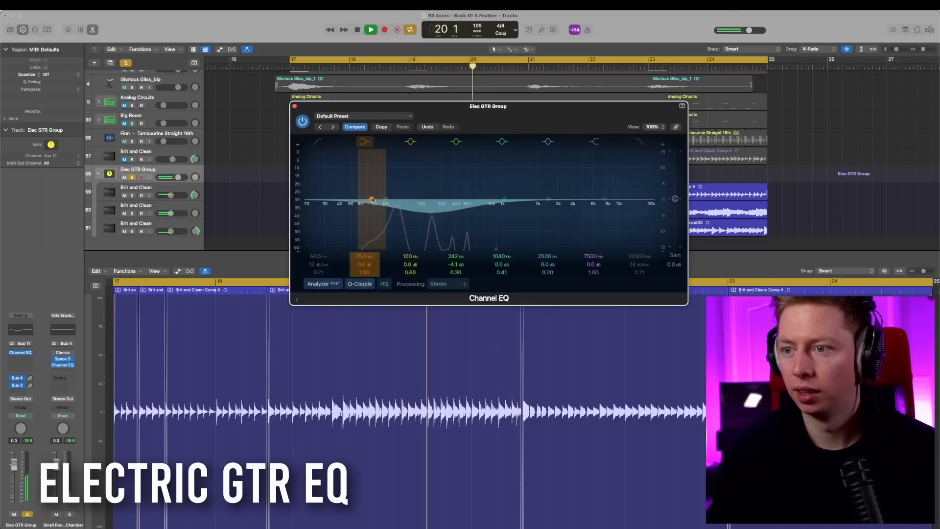
Cut 5.2 dB at 119 Hz, boost the high shelf by 12.1 dB at 2120 Hz, and toggle that shelf to compare
{"action": "left_click_drag", "start_coordinate": [386, 200], "coordinate": [392, 224]}
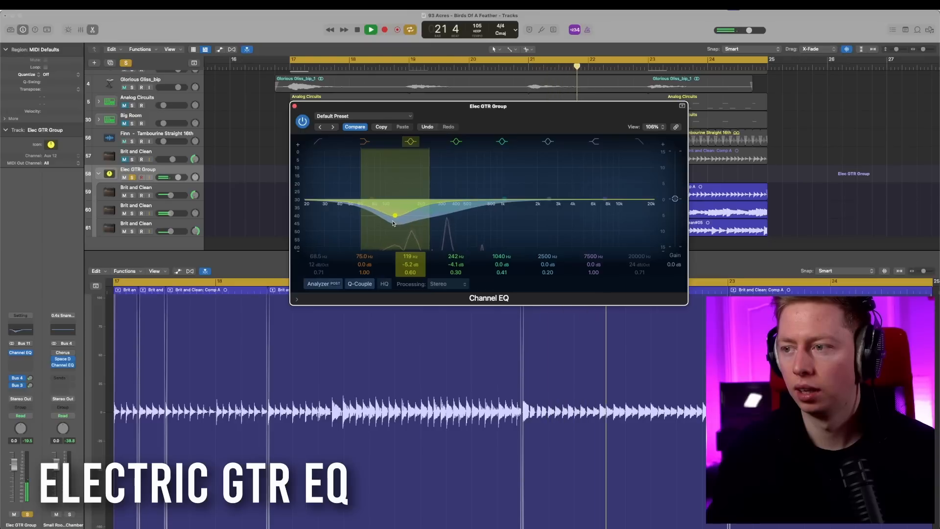
{"action": "left_click_drag", "start_coordinate": [607, 198], "coordinate": [541, 153]}
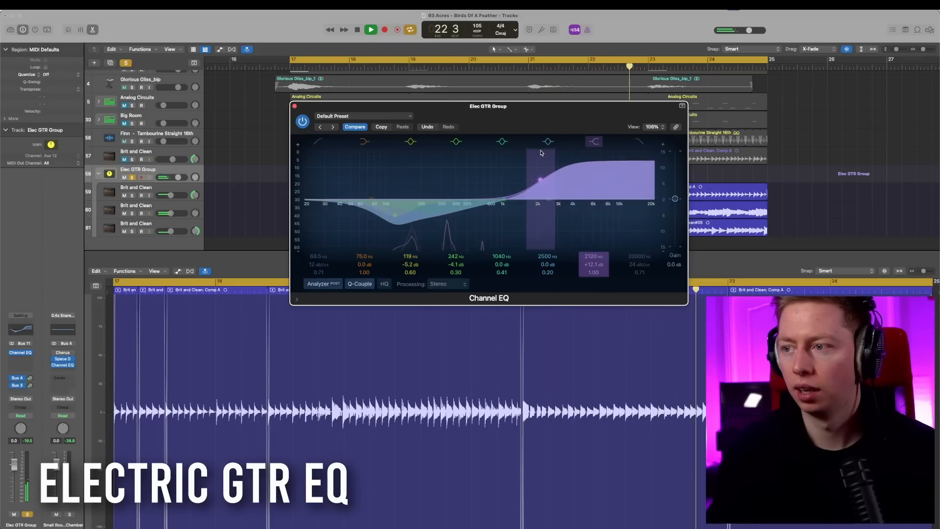
{"action": "left_click", "coordinate": [594, 142]}
{"action": "left_click", "coordinate": [594, 141]}
{"action": "left_click", "coordinate": [594, 141]}
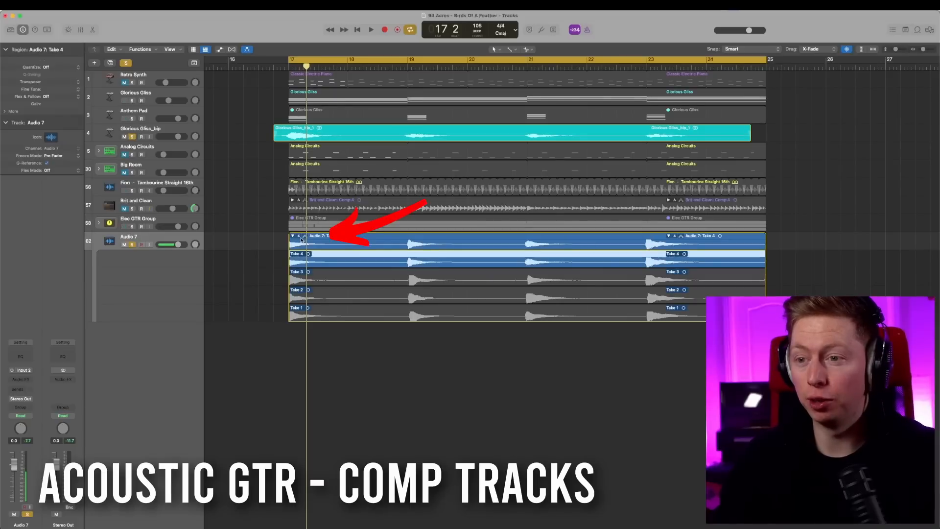
Export the active Take 4 of Audio 7 to a new track and pan that track to -31
{"action": "left_click", "coordinate": [299, 239]}
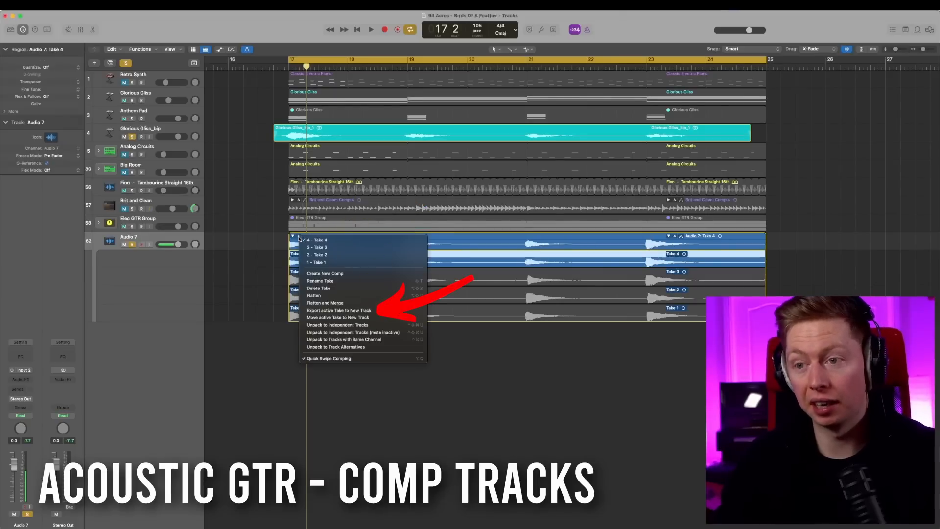
{"action": "left_click", "coordinate": [350, 311]}
{"action": "left_click", "coordinate": [195, 334]}
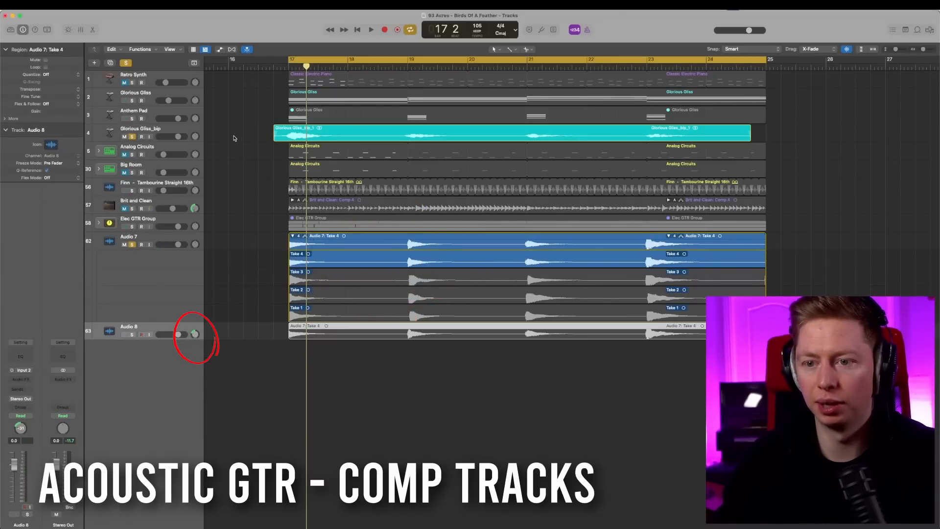
Export Take 1 of Audio 7 to its own track panned to +31, and play both exported takes soloed
{"action": "left_click", "coordinate": [335, 307]}
{"action": "left_click", "coordinate": [298, 236]}
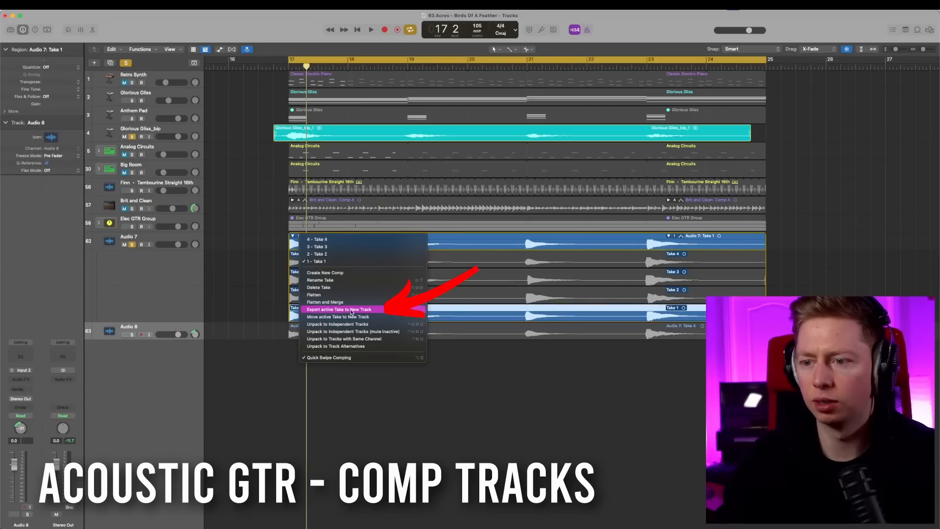
{"action": "left_click", "coordinate": [351, 309]}
{"action": "left_click", "coordinate": [132, 335]}
{"action": "key", "text": "space"}
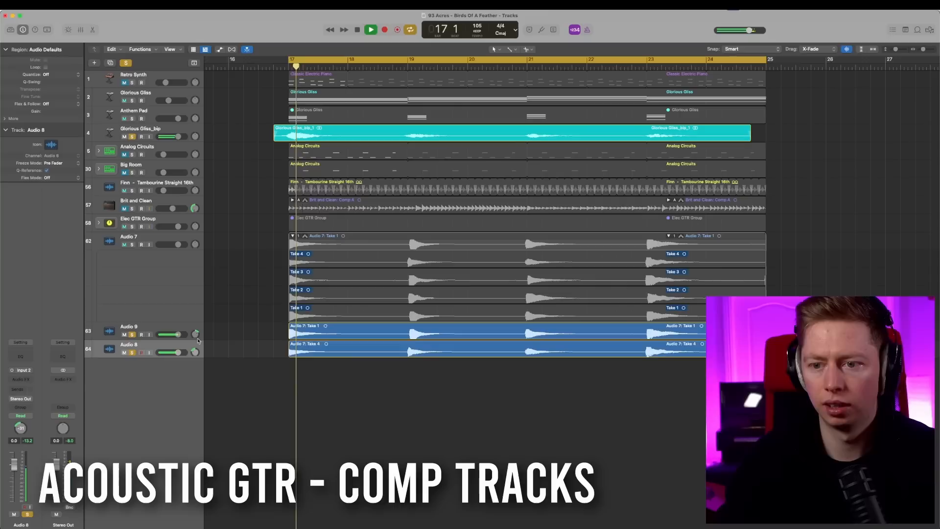
Nudge the middle Take 4 region on Audio 8 slightly later and adjust its start to crossfade with the region before it
{"action": "left_click", "coordinate": [162, 331]}
{"action": "key", "text": "x"}
{"action": "scroll", "coordinate": [349, 164], "scroll_direction": "down", "scroll_amount": 10}
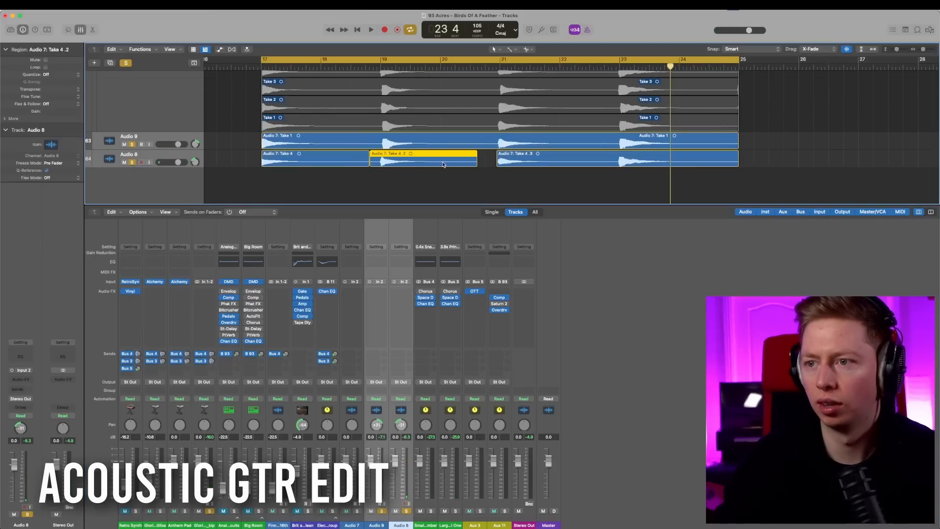
{"action": "left_click_drag", "start_coordinate": [442, 163], "coordinate": [445, 162]}
{"action": "left_click_drag", "start_coordinate": [369, 164], "coordinate": [375, 167]}
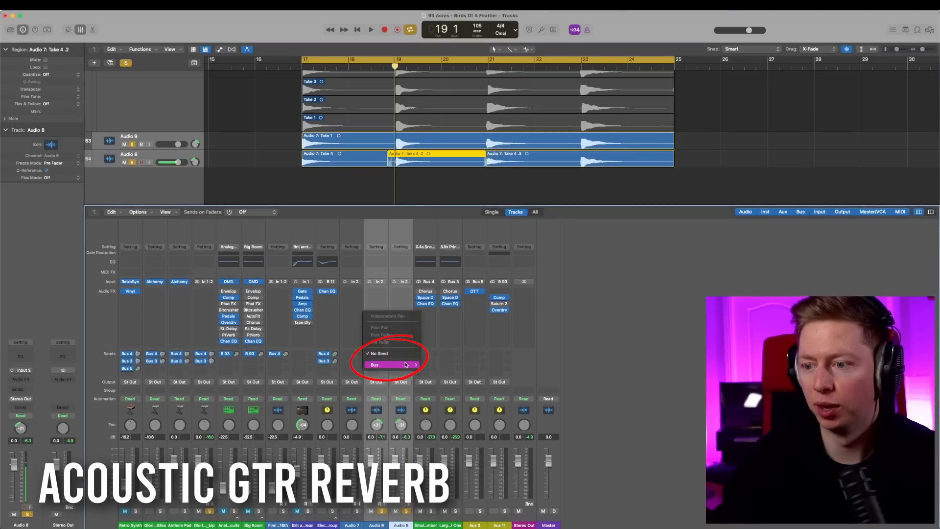
Add sends to Bus 4 (Small Room) and Bus 3 (Large Hall) on both Audio 9 and Audio 8
{"action": "mouse_move", "coordinate": [406, 364]}
{"action": "left_click", "coordinate": [460, 288]}
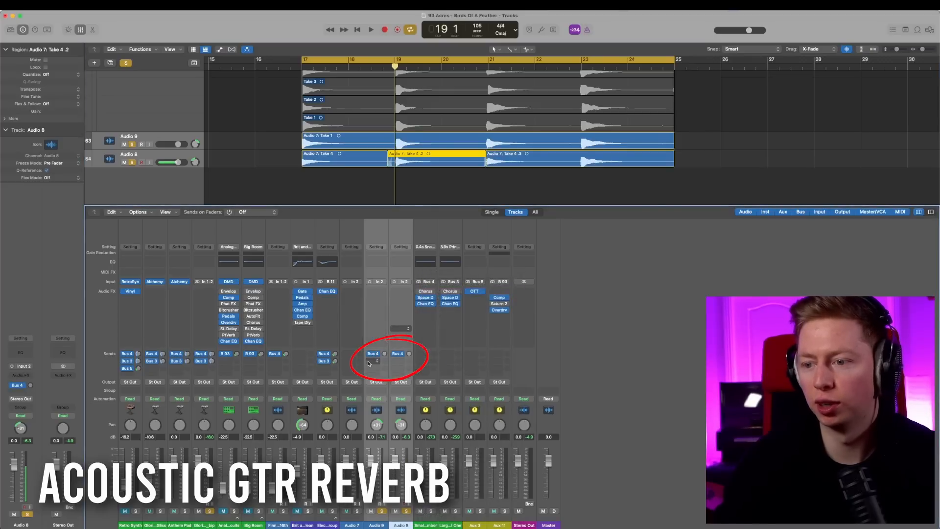
{"action": "left_click", "coordinate": [369, 363]}
{"action": "mouse_move", "coordinate": [375, 372]}
{"action": "left_click", "coordinate": [456, 284]}
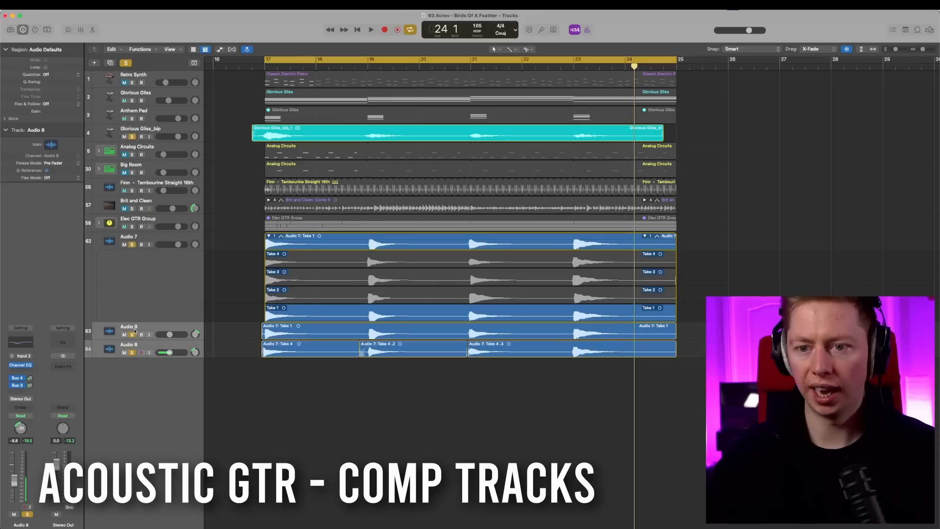
Mute Audio 9 and Audio 8, comp a short section of Take 4 just before bar 19 into Audio 7, and play it
{"action": "left_click_drag", "start_coordinate": [133, 333], "coordinate": [134, 360]}
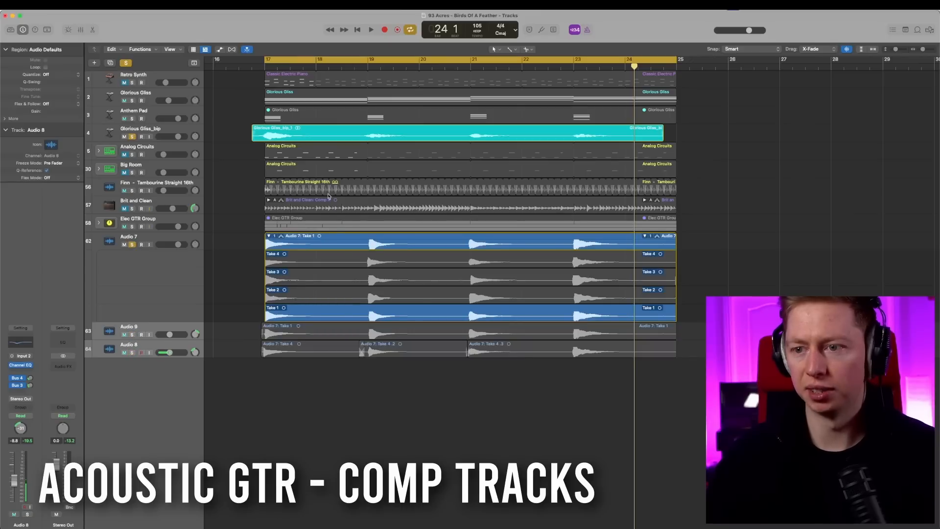
{"action": "left_click_drag", "start_coordinate": [360, 262], "coordinate": [367, 263]}
{"action": "key", "text": "space"}
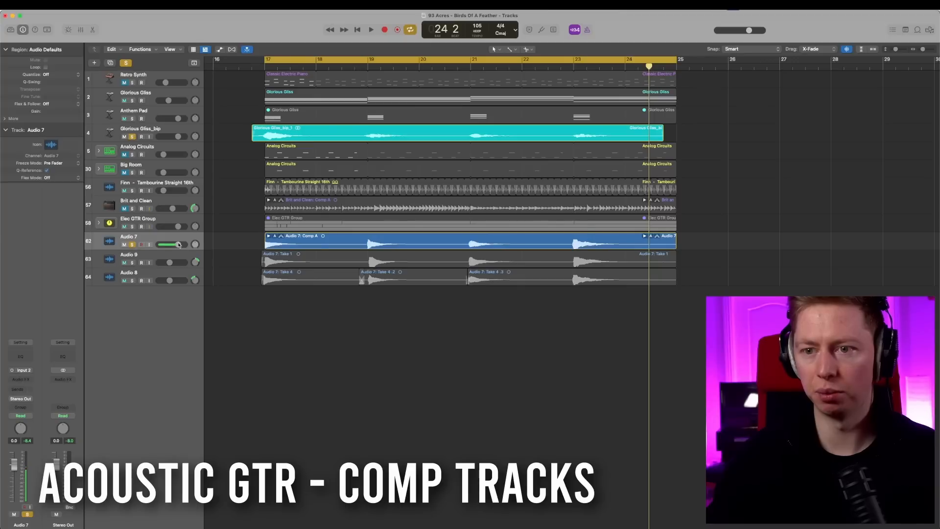
Group the Audio 7, Audio 9 and Audio 8 tracks into a summing stack named "Acou GTR Group"
{"action": "left_click", "coordinate": [168, 273], "text": "shift"}
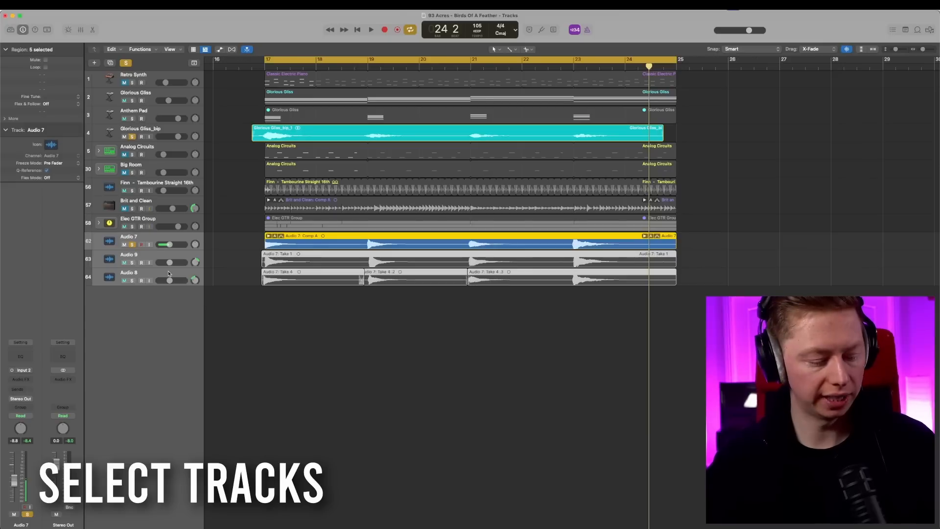
{"action": "key", "text": "shift+super+g"}
{"action": "type", "text": "Acou GTR G"}
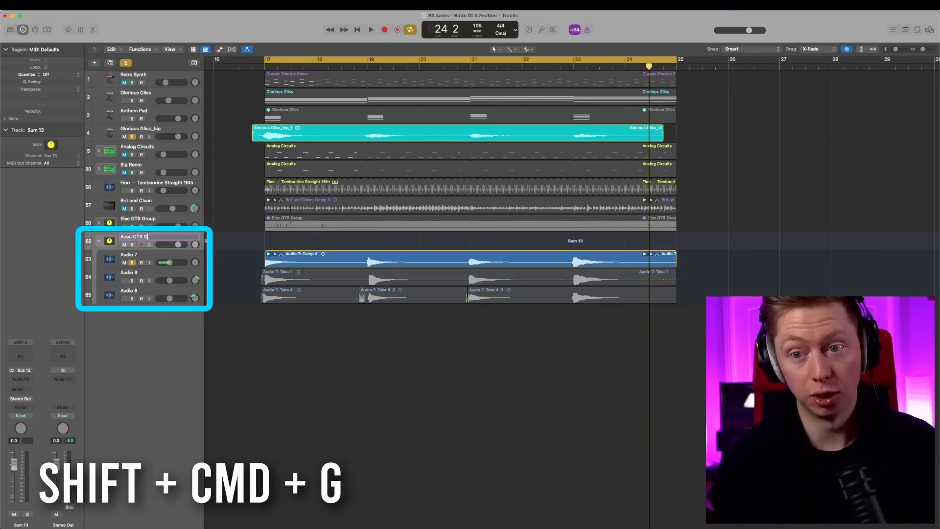
{"action": "type", "text": "roup"}
{"action": "key", "text": "Return"}
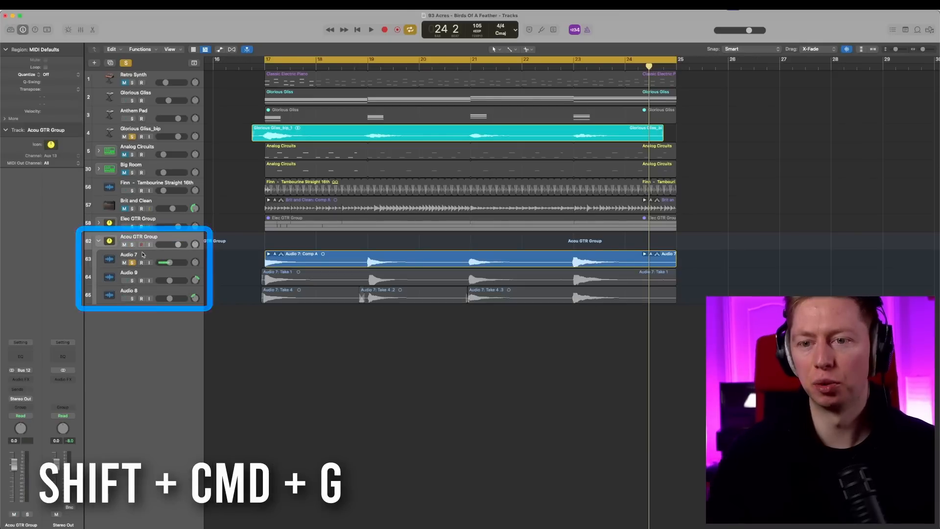
Unsolo Audio 7 and place a Channel EQ on the Acou GTR Group channel in the mixer
{"action": "left_click", "coordinate": [132, 263]}
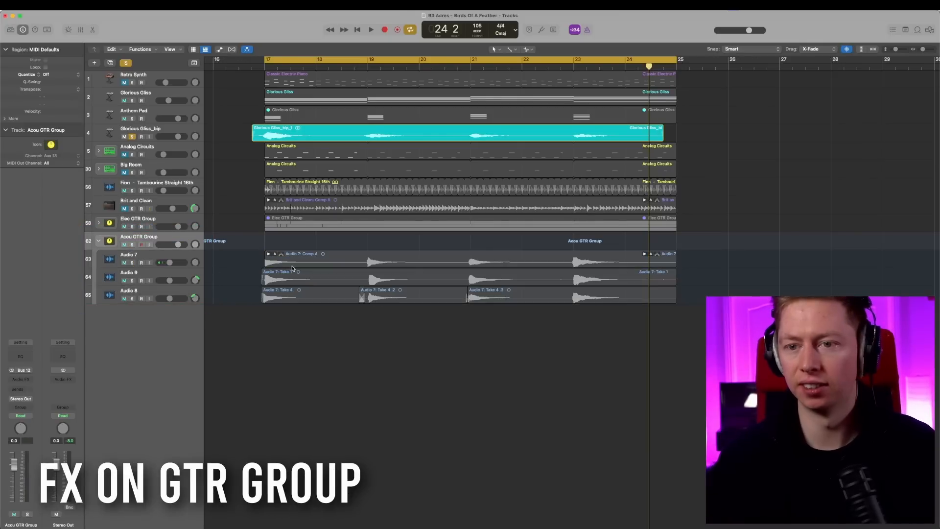
{"action": "key", "text": "x"}
{"action": "left_click_drag", "start_coordinate": [356, 292], "coordinate": [356, 293]}
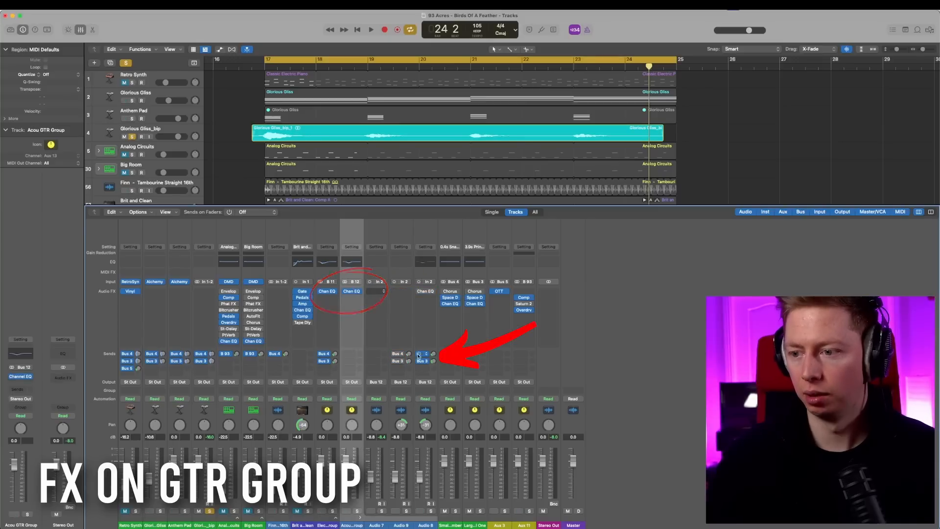
Add sends to Bus 4 (Small Room) and Bus 3 (Large Hall) on the Acou GTR Group
{"action": "left_click", "coordinate": [352, 354]}
{"action": "mouse_move", "coordinate": [377, 343]}
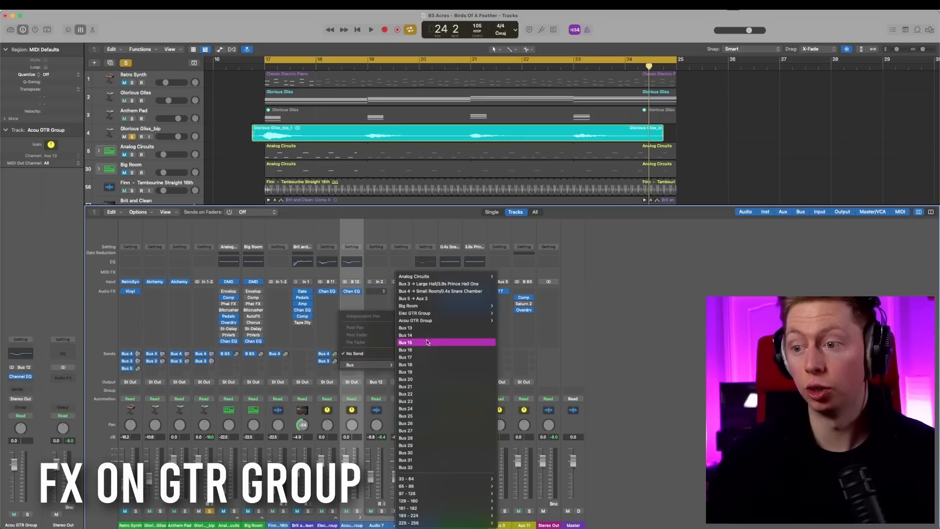
{"action": "left_click", "coordinate": [440, 290]}
{"action": "left_click", "coordinate": [352, 361]}
{"action": "mouse_move", "coordinate": [367, 372]}
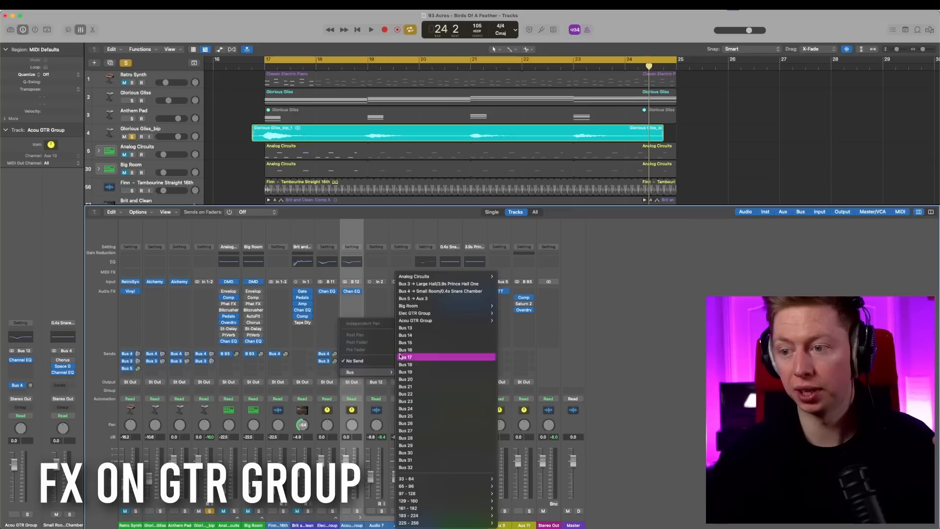
{"action": "left_click", "coordinate": [424, 285]}
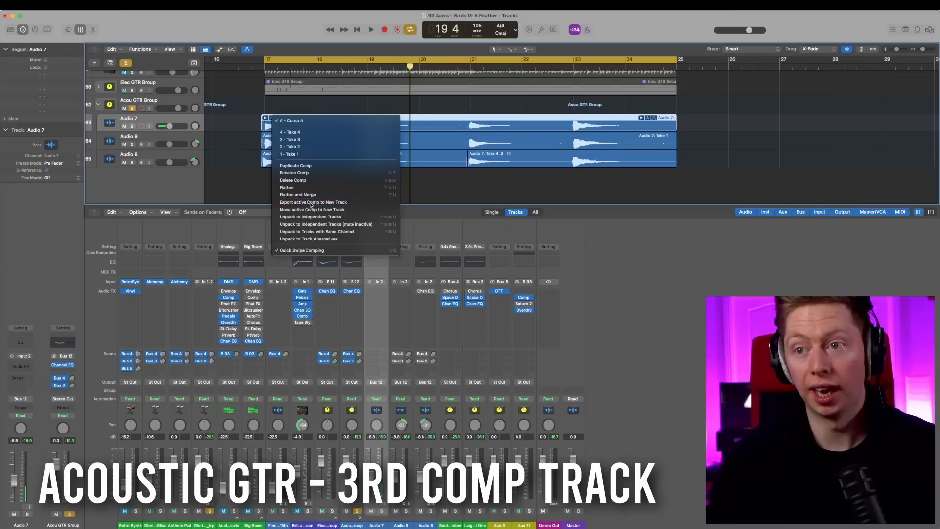
Export the active Comp A of Audio 7 to its own new track within the Acou GTR Group
{"action": "left_click", "coordinate": [311, 202]}
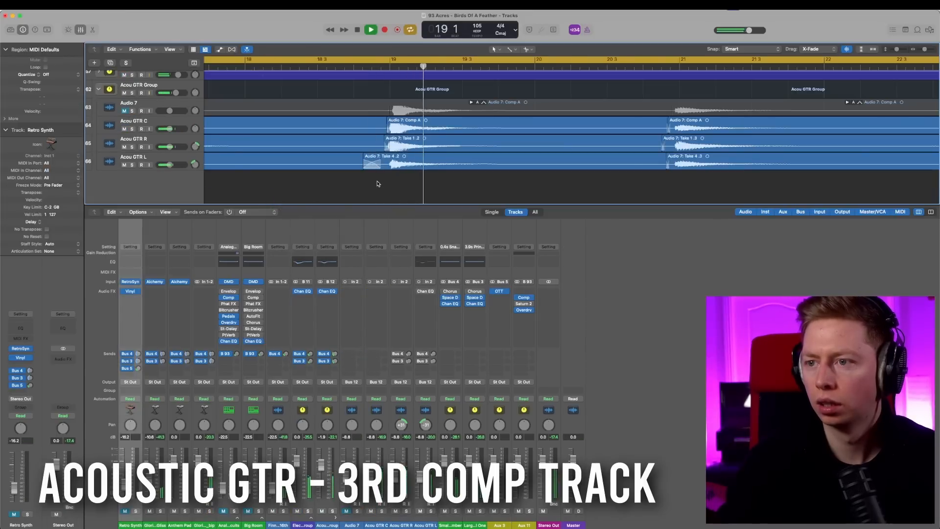
{"action": "key", "text": "super+Left"}
{"action": "key", "text": "super+Left"}
{"action": "scroll", "coordinate": [377, 184], "scroll_direction": "right", "scroll_amount": 2}
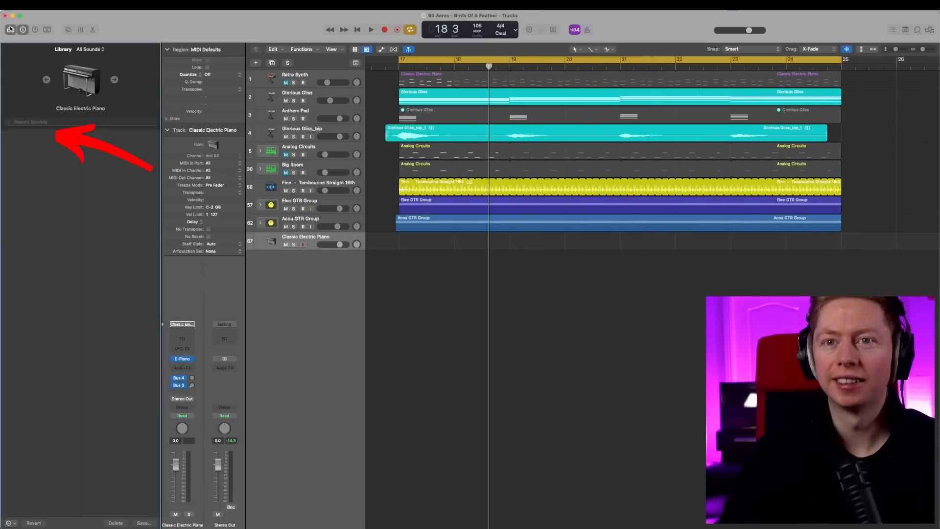
Load the Liverpool Bass patch on the new software instrument track
{"action": "left_click", "coordinate": [95, 150]}
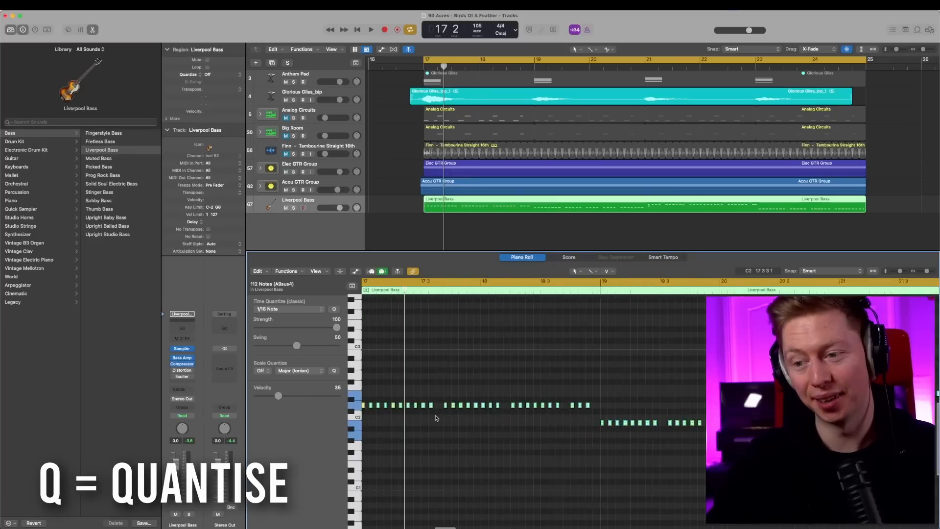
Quantize all the Liverpool Bass notes to 1/16 and fill the gap in bar 17 with a copied note
{"action": "key", "text": "q"}
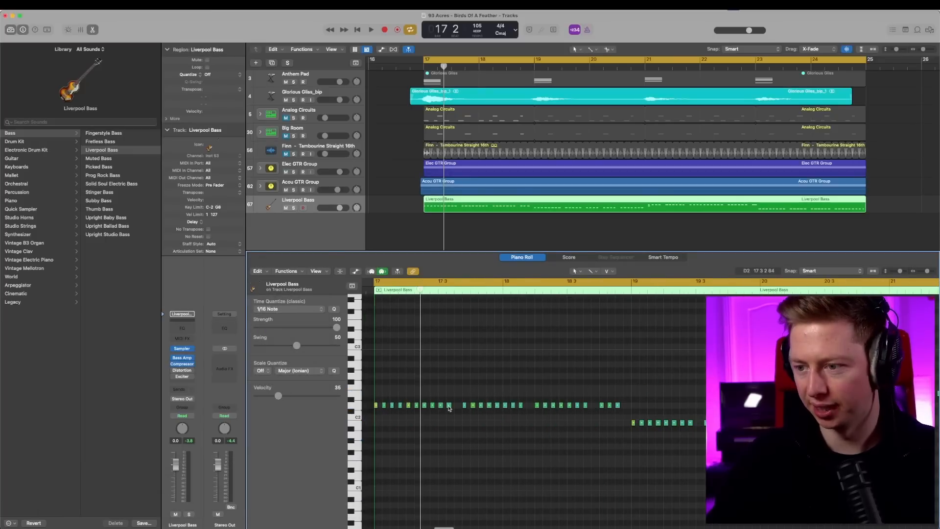
{"action": "left_click_drag", "start_coordinate": [455, 405], "coordinate": [456, 407], "text": "alt"}
{"action": "scroll", "coordinate": [457, 407], "scroll_direction": "right", "scroll_amount": 3}
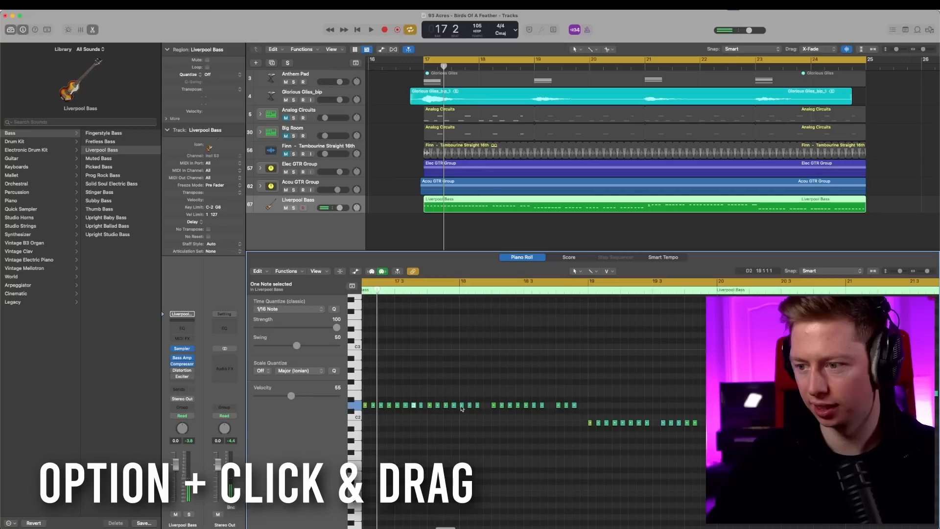
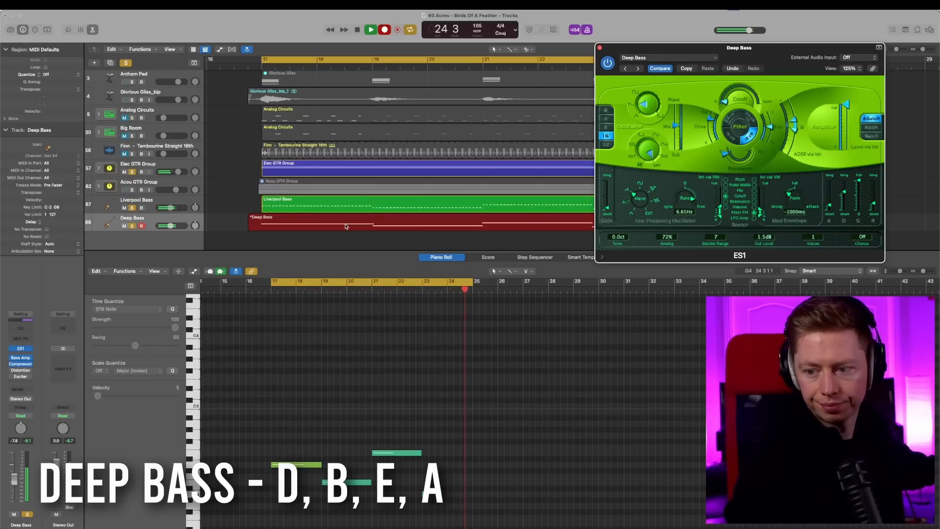
Finish recording the Deep Bass part of sustained D, B, E and A notes across bars 17 to 24
{"action": "key", "text": "space"}
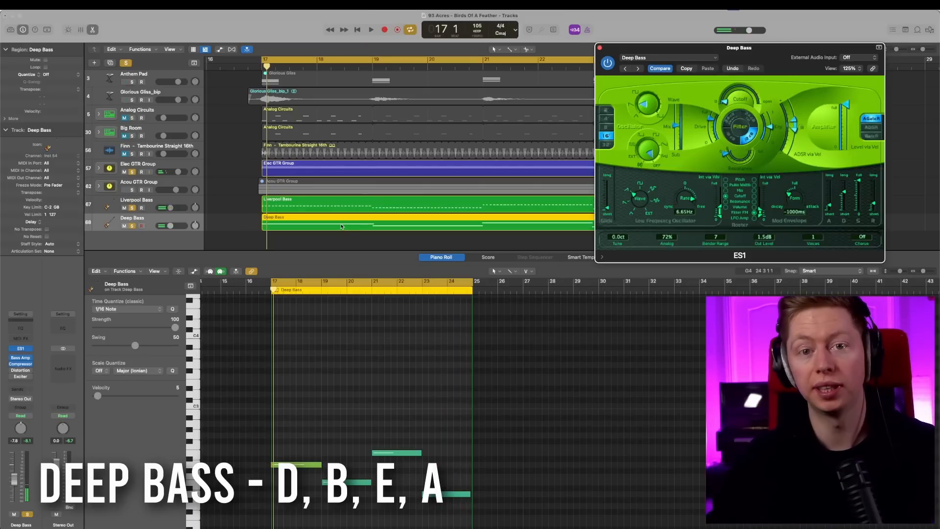
{"action": "scroll", "coordinate": [351, 224], "scroll_direction": "right", "scroll_amount": 3}
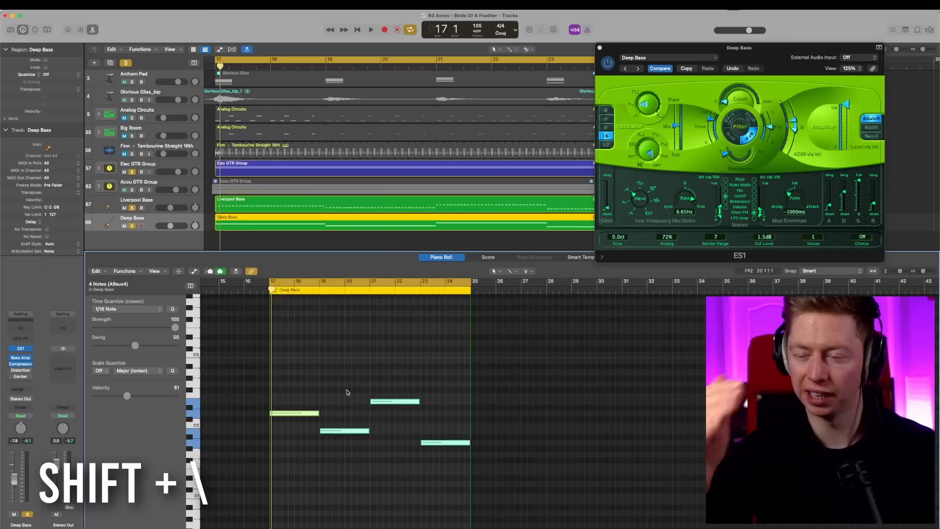
Color the Liverpool Bass and Deep Bass regions dark red
{"action": "left_click", "coordinate": [332, 210], "text": "shift"}
{"action": "key", "text": "alt+c"}
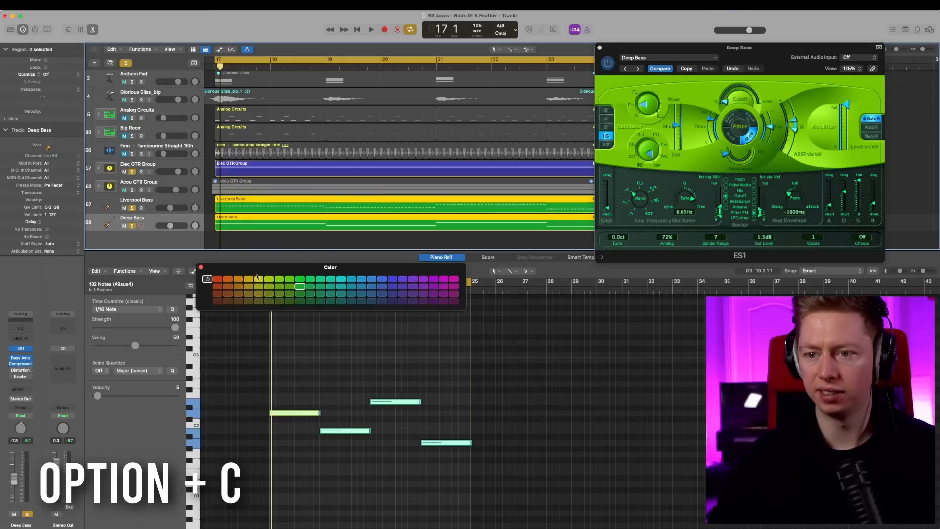
{"action": "left_click", "coordinate": [218, 279]}
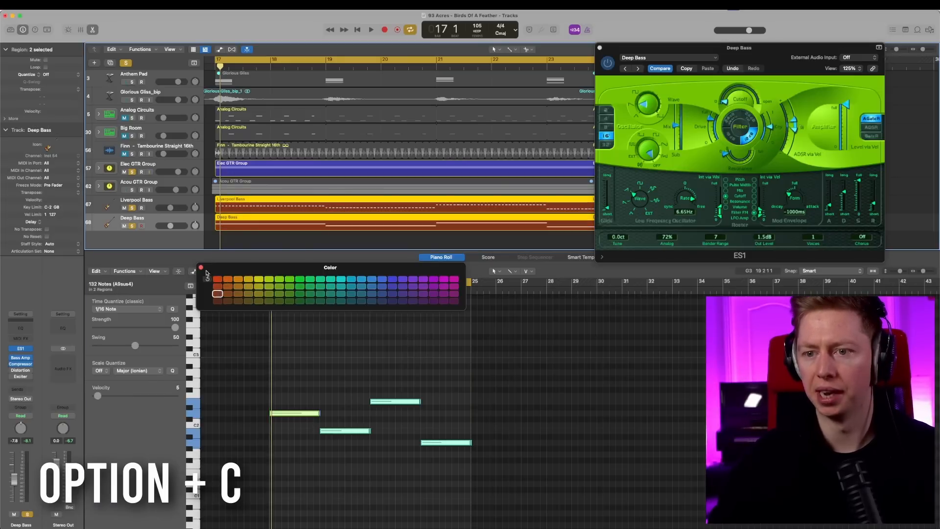
{"action": "left_click", "coordinate": [201, 267]}
Play the rhythm section with Big Room and the tambourine soloed in, setting Deep Bass to -12.4 dB and lowering the Elec GTR Group slightly
{"action": "left_click", "coordinate": [132, 172]}
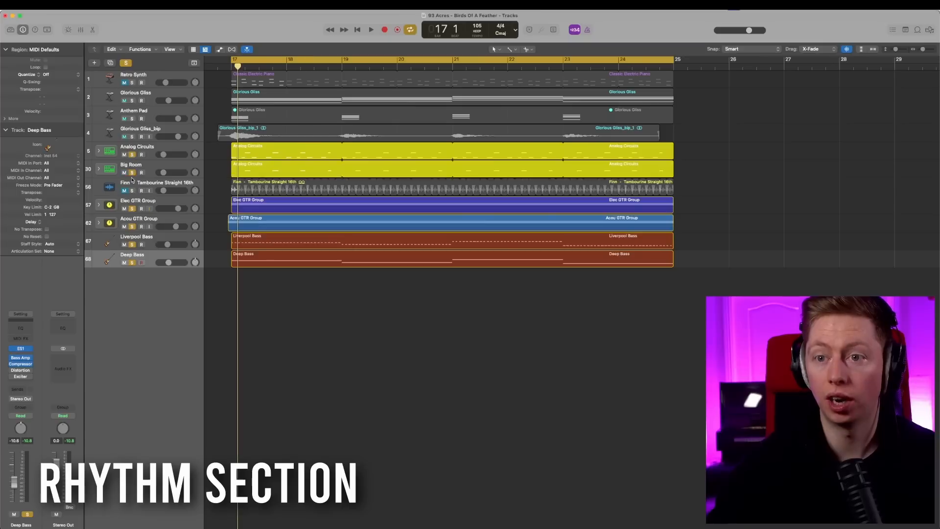
{"action": "left_click", "coordinate": [131, 190]}
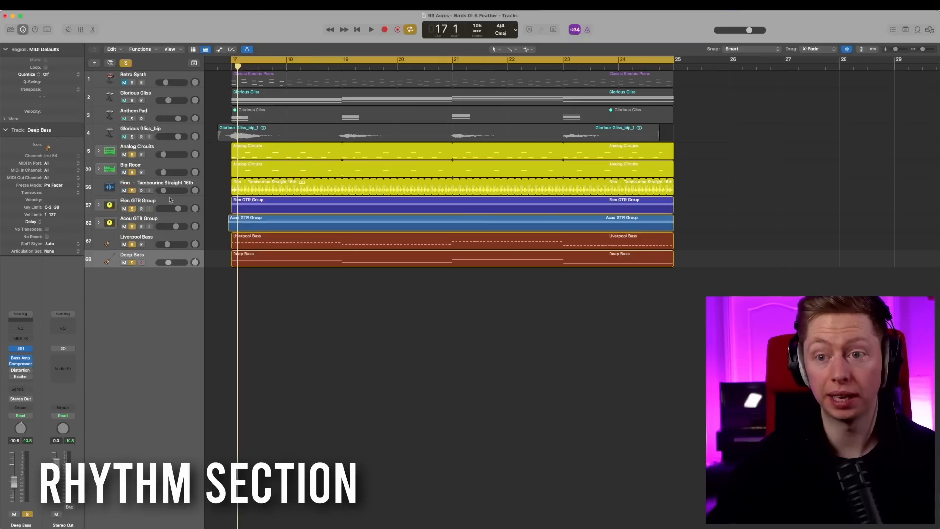
{"action": "key", "text": "space"}
{"action": "left_click_drag", "start_coordinate": [168, 263], "coordinate": [167, 263]}
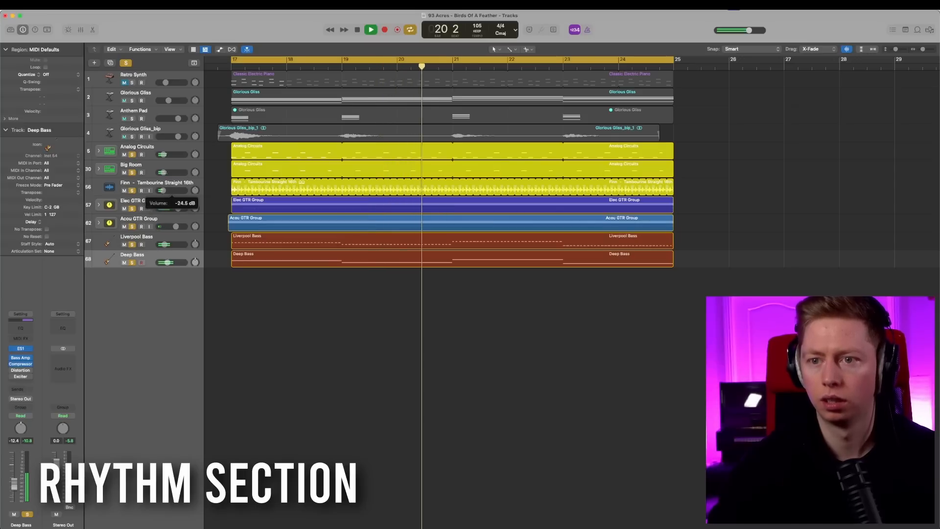
{"action": "left_click_drag", "start_coordinate": [176, 211], "coordinate": [174, 211]}
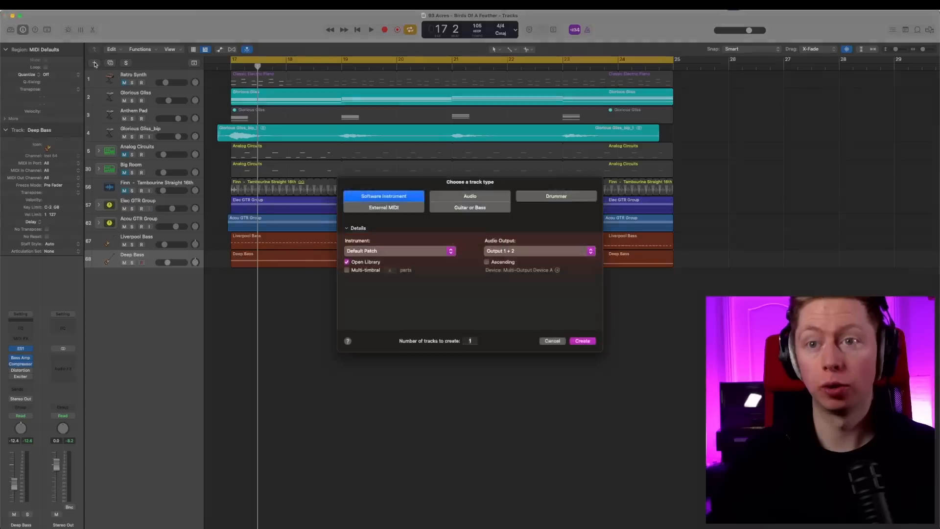
Add a new audio track for the low backing vocal and copy all the arrangement's regions to start at bar 25
{"action": "left_click", "coordinate": [481, 199]}
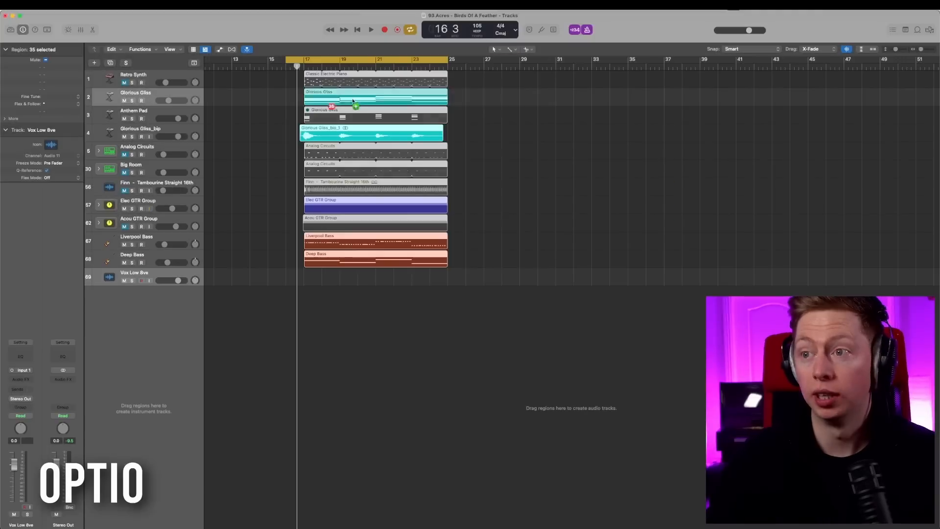
{"action": "left_click_drag", "start_coordinate": [321, 100], "coordinate": [463, 103]}
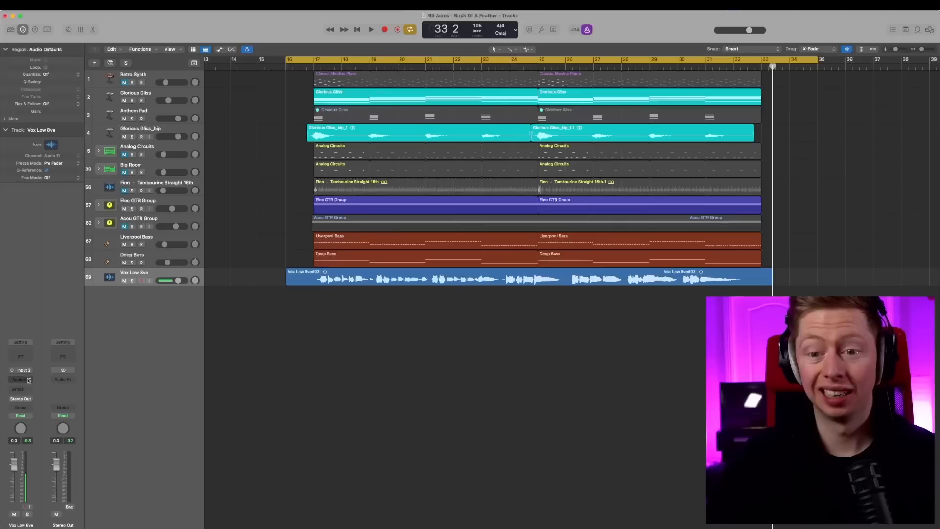
Insert Pitch Correction on the Vox Low 8ve track with root D and the Major Scale
{"action": "left_click", "coordinate": [28, 380]}
{"action": "mouse_move", "coordinate": [20, 497]}
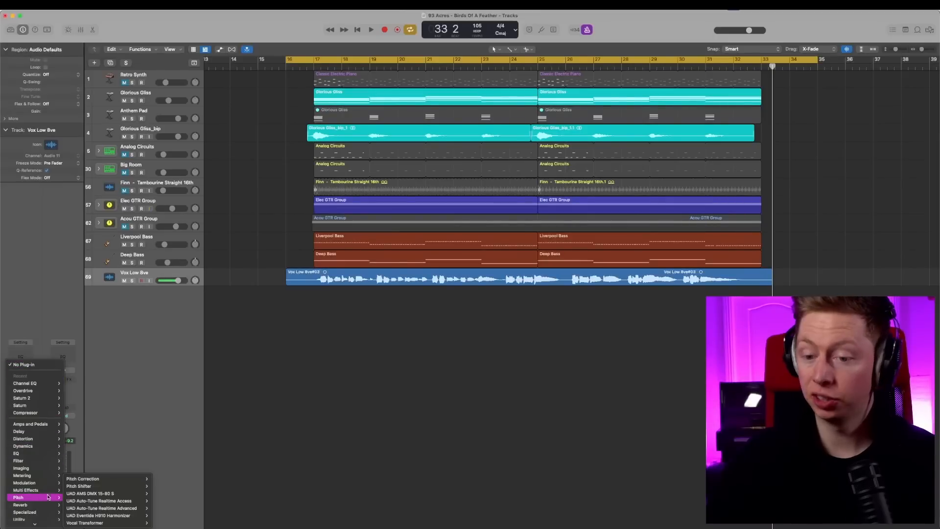
{"action": "left_click", "coordinate": [159, 479]}
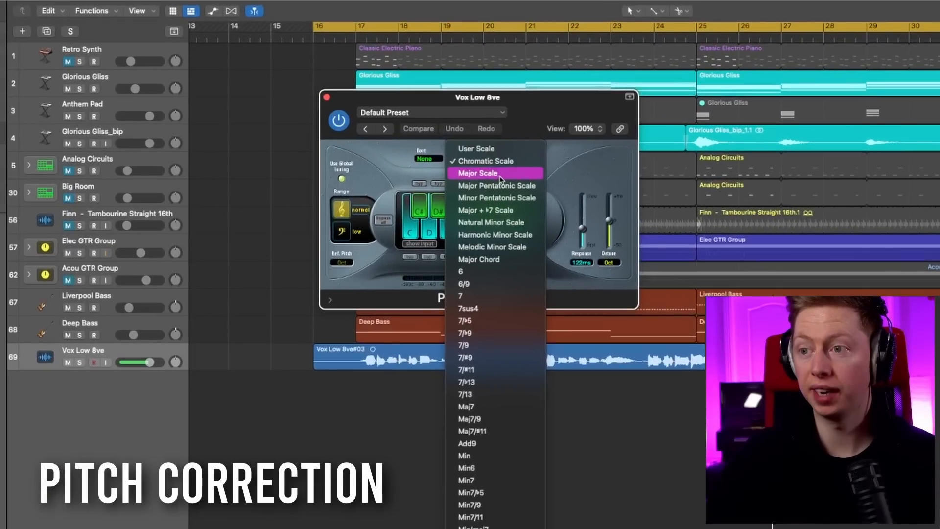
{"action": "left_click", "coordinate": [500, 175]}
{"action": "left_click", "coordinate": [424, 158]}
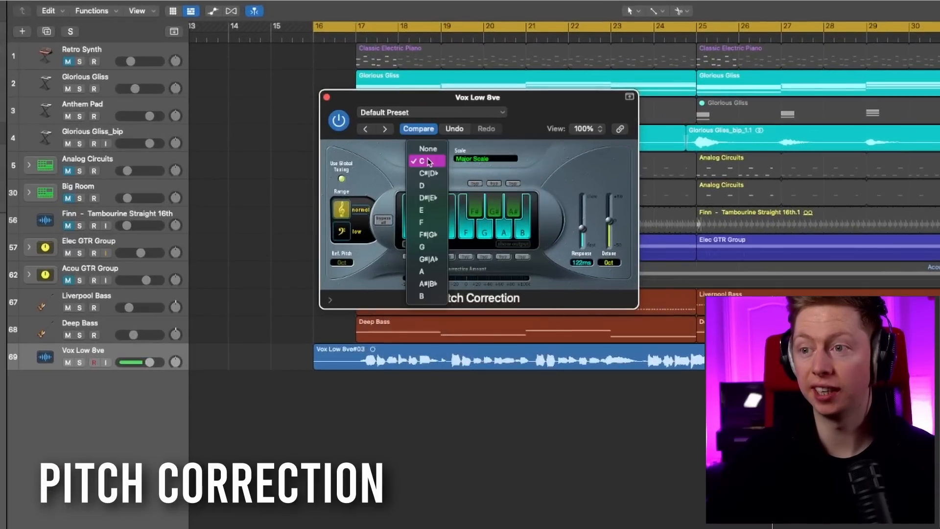
{"action": "left_click", "coordinate": [432, 185]}
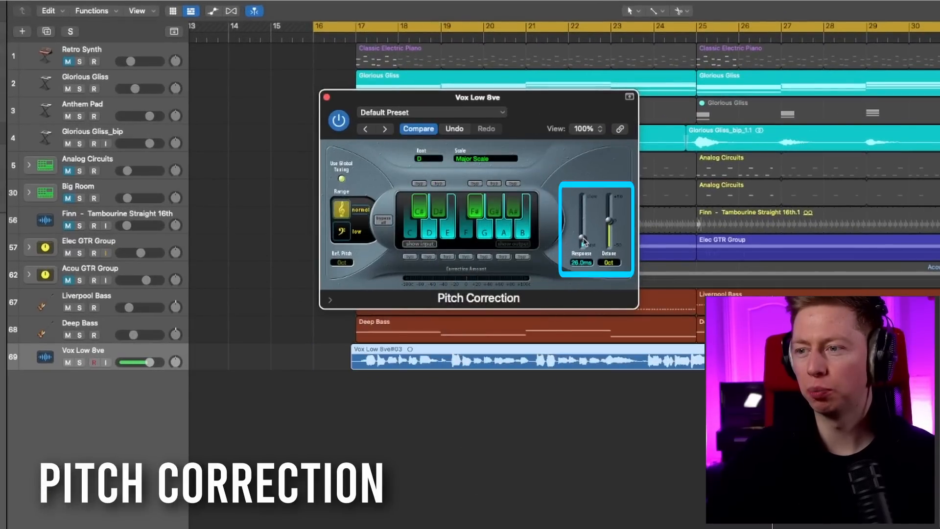
Set the Pitch Correction response to about 73 ms and play the low backing vocal soloed
{"action": "left_click_drag", "start_coordinate": [582, 229], "coordinate": [584, 237]}
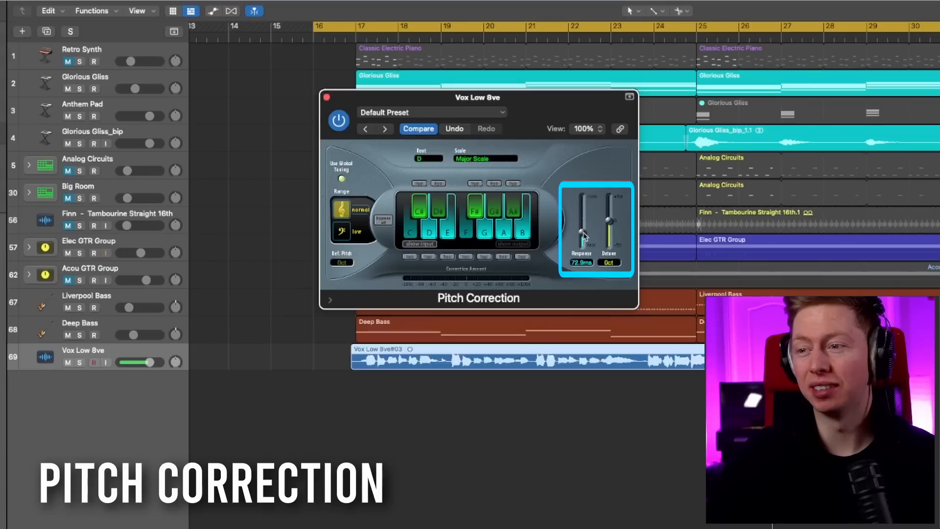
{"action": "key", "text": "s"}
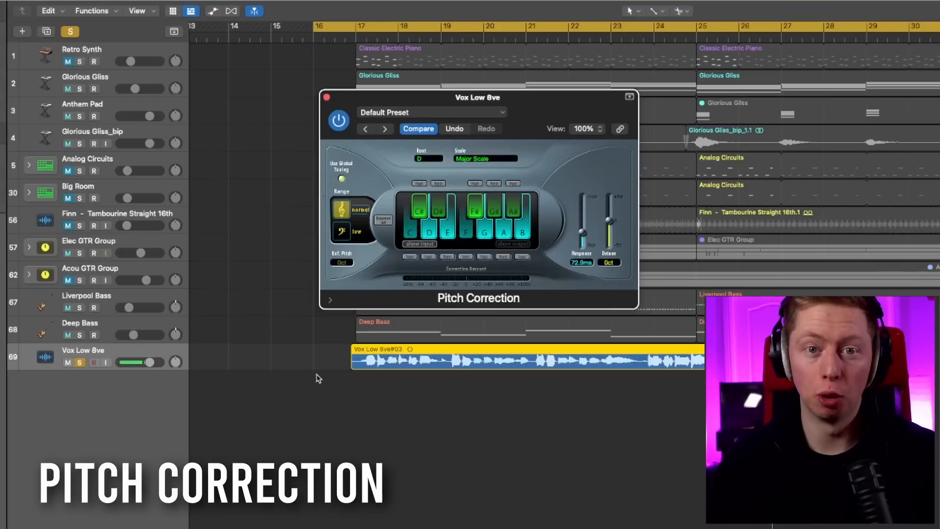
{"action": "key", "text": "space"}
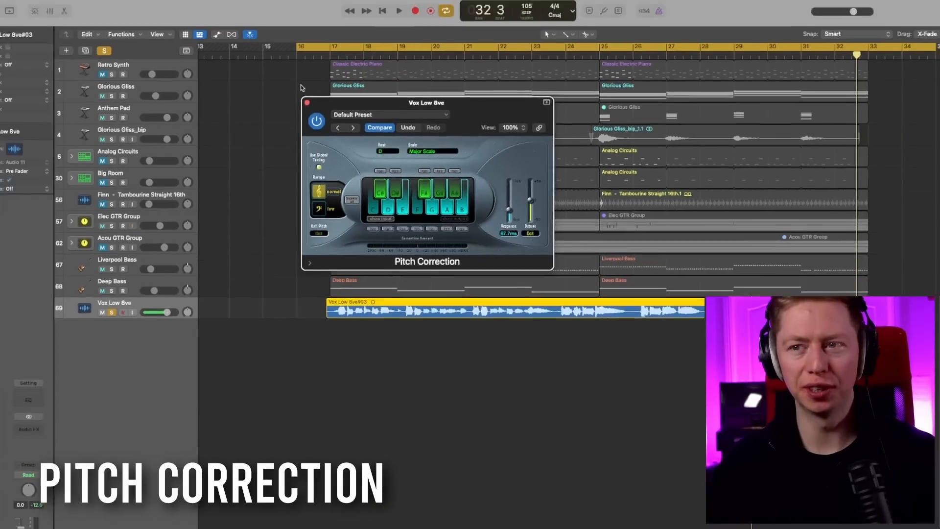
Duplicate the vocal track twice for the high backing vocals and group all three vocal tracks into a stack named Vox Group
{"action": "key", "text": "super+d"}
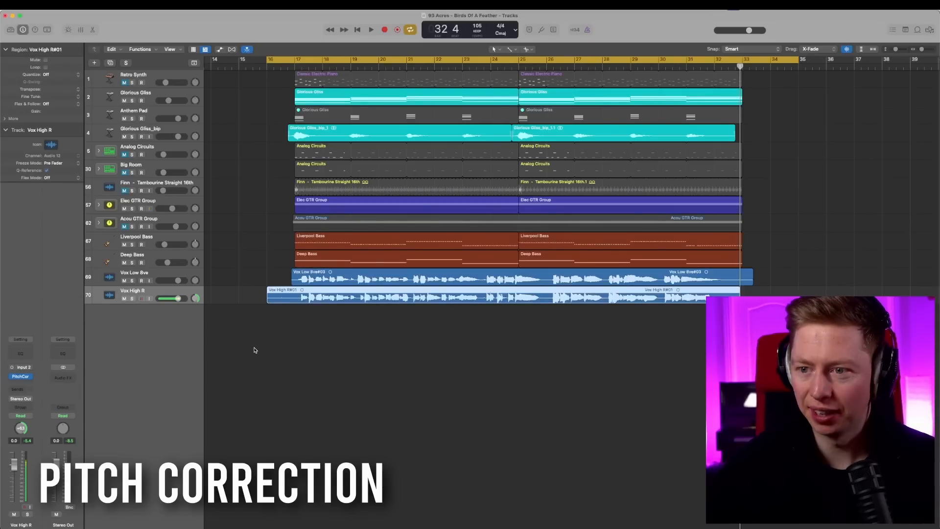
{"action": "key", "text": "super+d"}
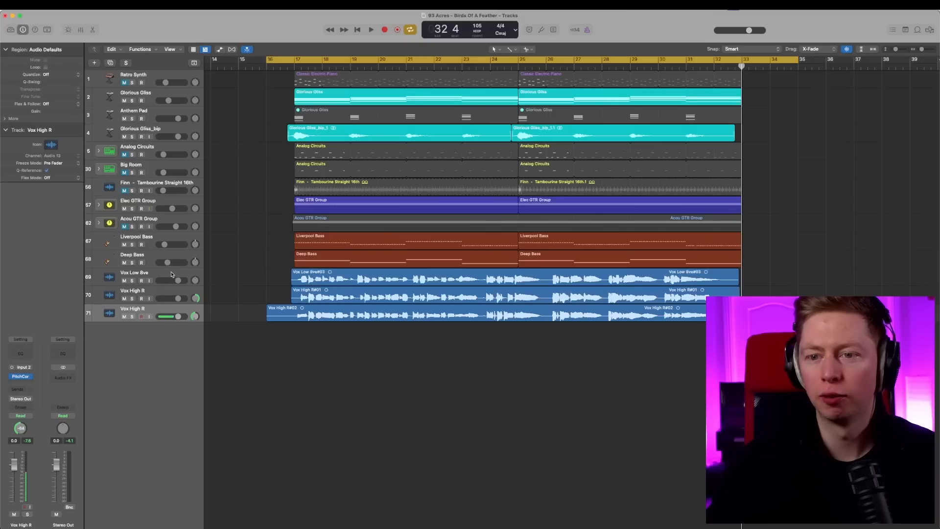
{"action": "left_click", "coordinate": [171, 274], "text": "shift"}
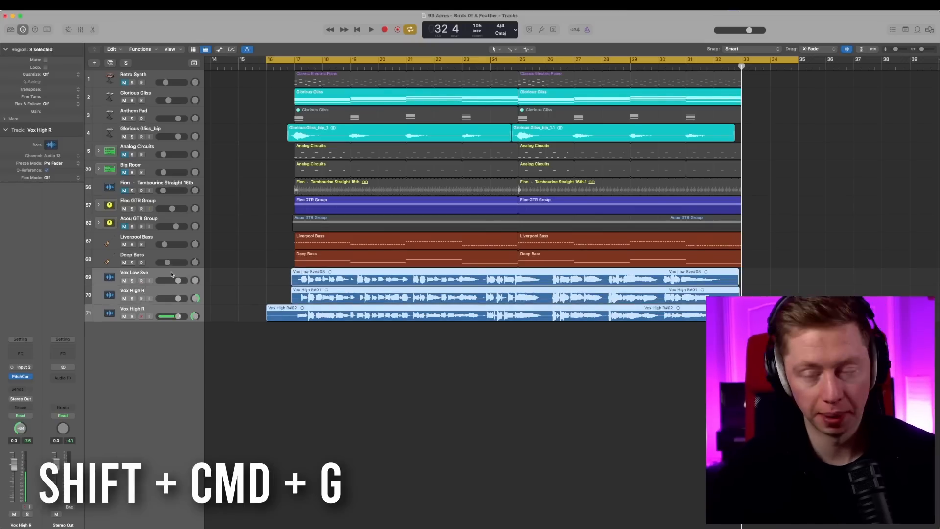
{"action": "key", "text": "shift+super+g"}
{"action": "type", "text": "Vox Group"}
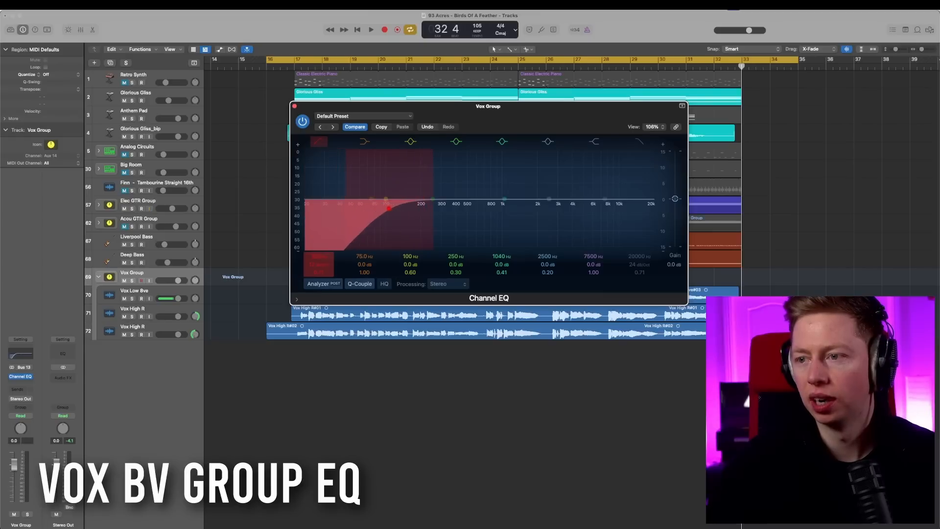
Set Vox Group's EQ to a 115 Hz low cut and -4 dB at 246 Hz, and send the backing vocals to Bus 4 and Bus 3
{"action": "left_click_drag", "start_coordinate": [433, 199], "coordinate": [431, 211]}
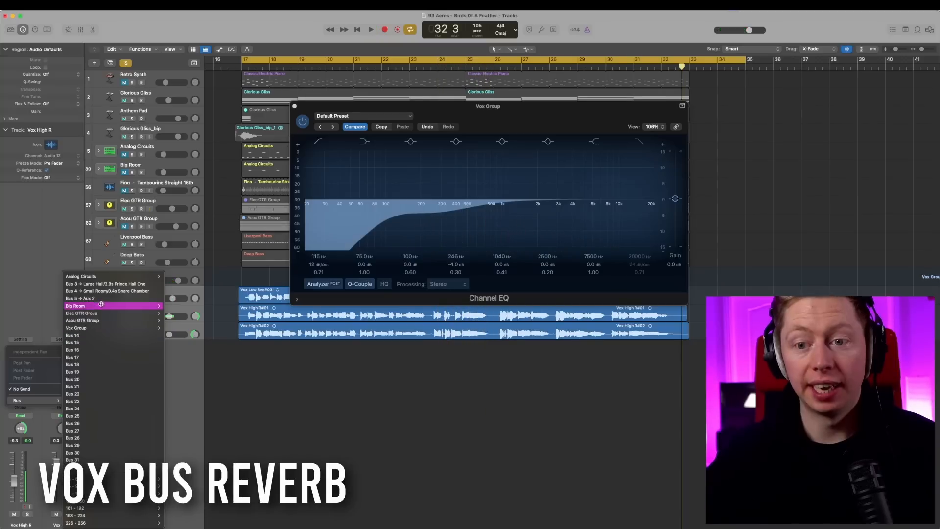
{"action": "left_click", "coordinate": [99, 290]}
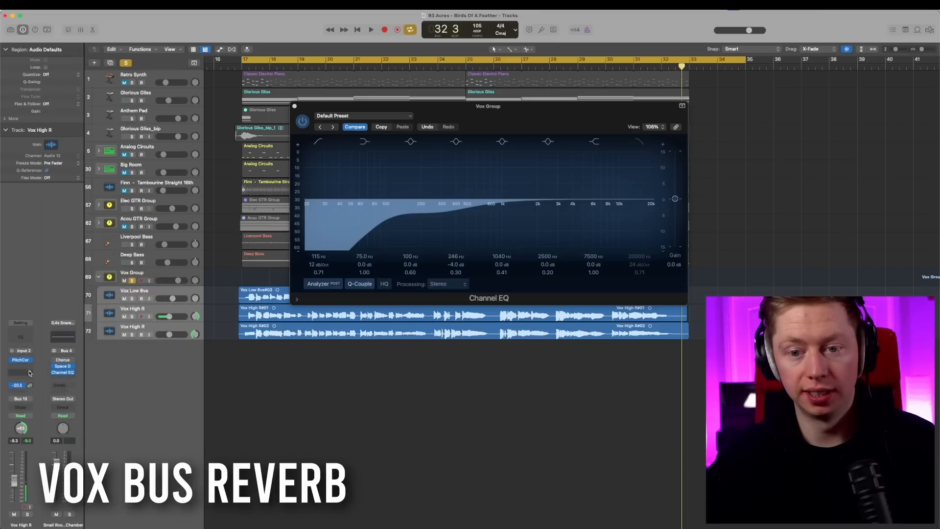
{"action": "key", "text": "space"}
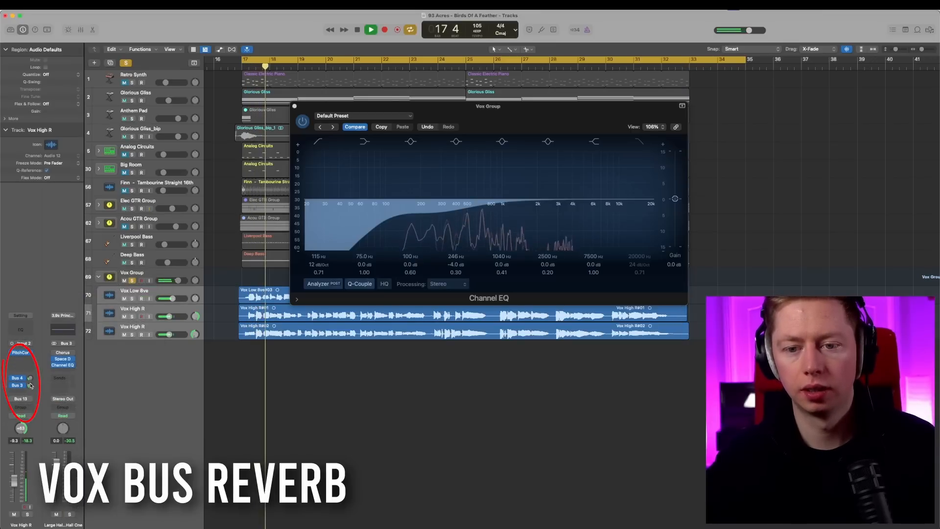
{"action": "key", "text": "space"}
{"action": "left_click", "coordinate": [295, 106]}
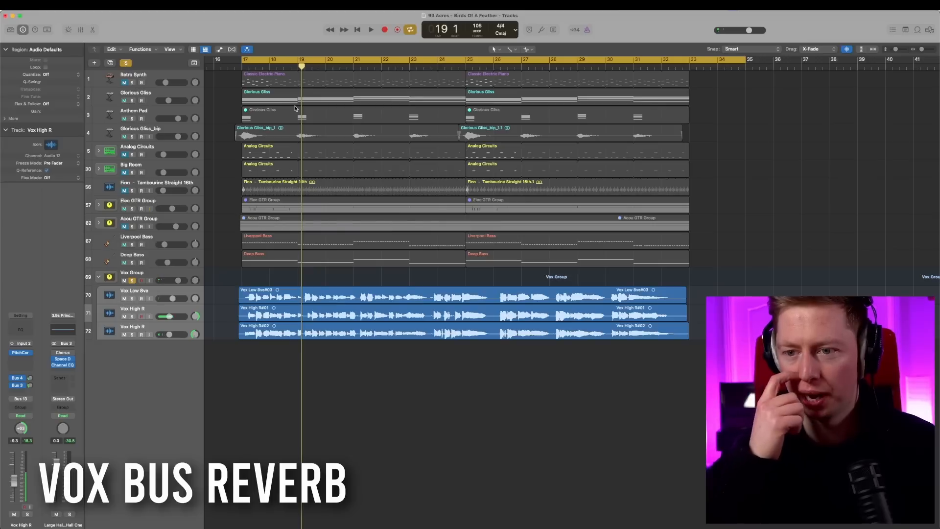
Open the second Vox High R region in the track editor and turn on Flex with the Flex Pitch mode
{"action": "left_click", "coordinate": [201, 327]}
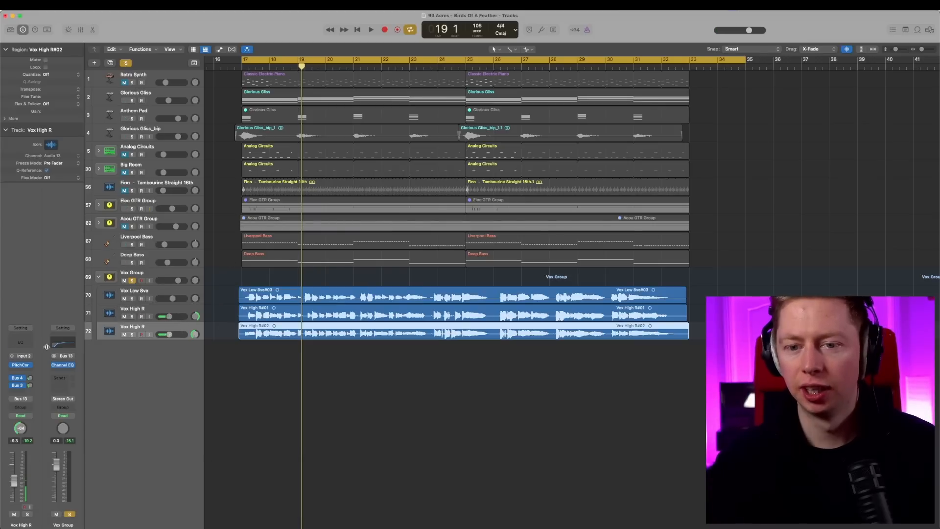
{"action": "double_click", "coordinate": [276, 328]}
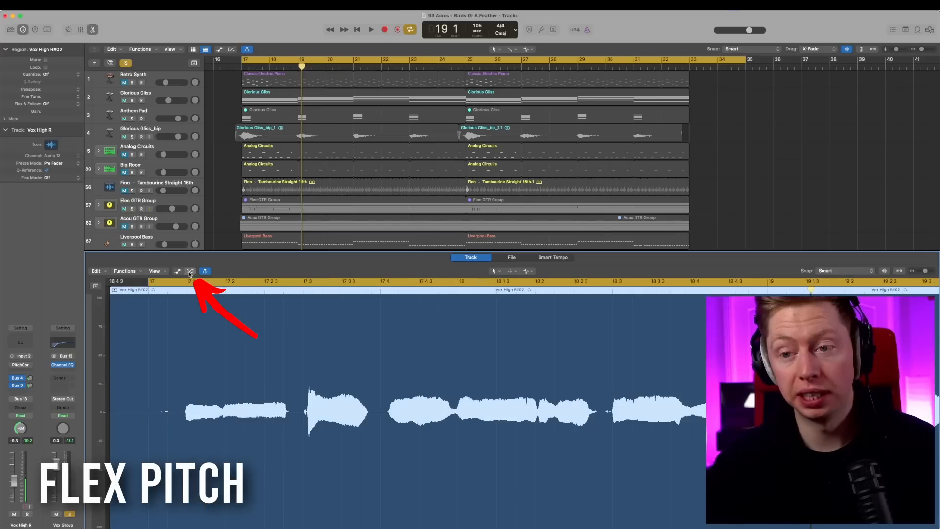
{"action": "left_click", "coordinate": [190, 274]}
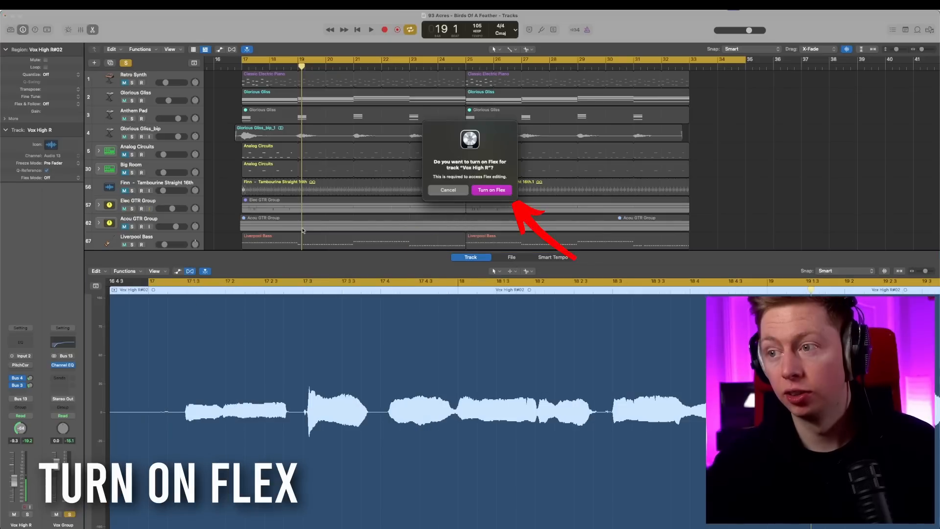
{"action": "left_click", "coordinate": [489, 191]}
{"action": "left_click", "coordinate": [254, 271]}
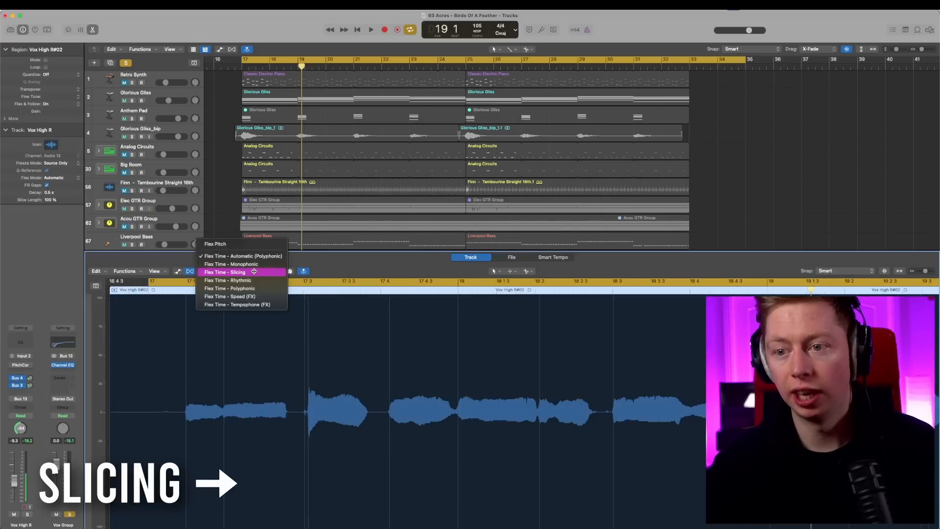
{"action": "left_click", "coordinate": [248, 244]}
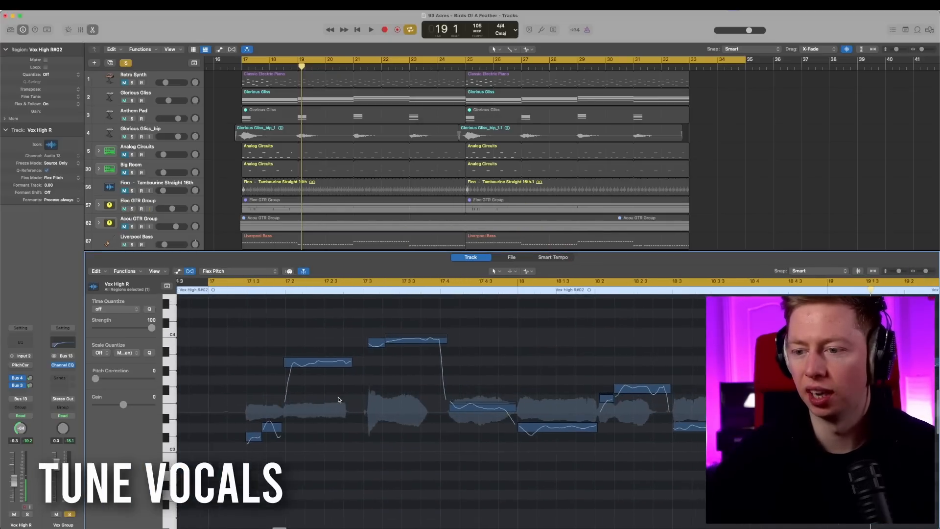
Play the soloed high vocal, raise its first note to the pitch of the second note, and reduce the vibrato of both notes
{"action": "scroll", "coordinate": [339, 399], "scroll_direction": "down", "scroll_amount": 5}
{"action": "scroll", "coordinate": [309, 223], "scroll_direction": "down", "scroll_amount": 5}
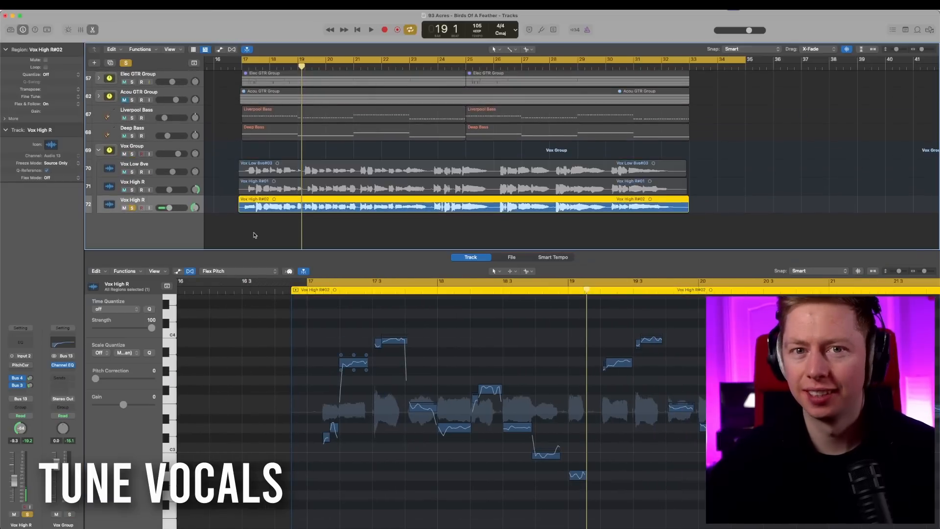
{"action": "key", "text": "space"}
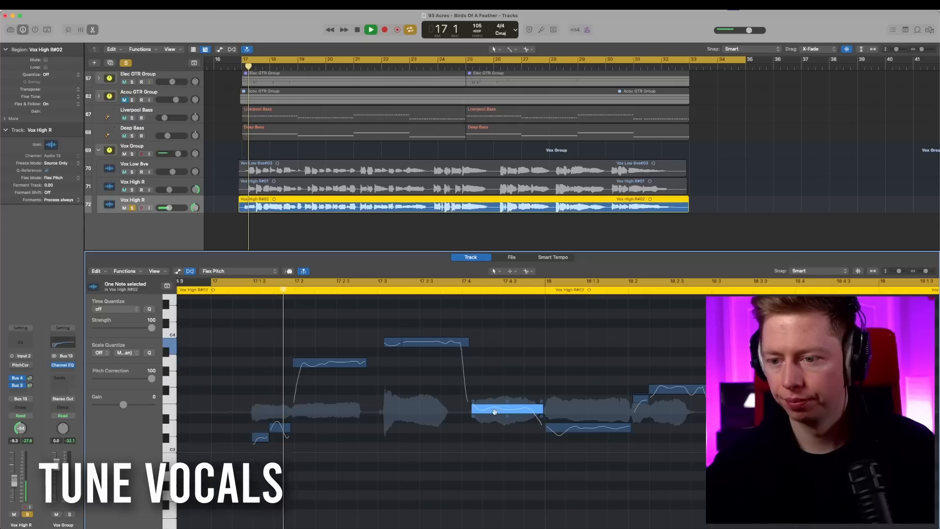
{"action": "key", "text": "space"}
{"action": "left_click_drag", "start_coordinate": [257, 436], "coordinate": [258, 428]}
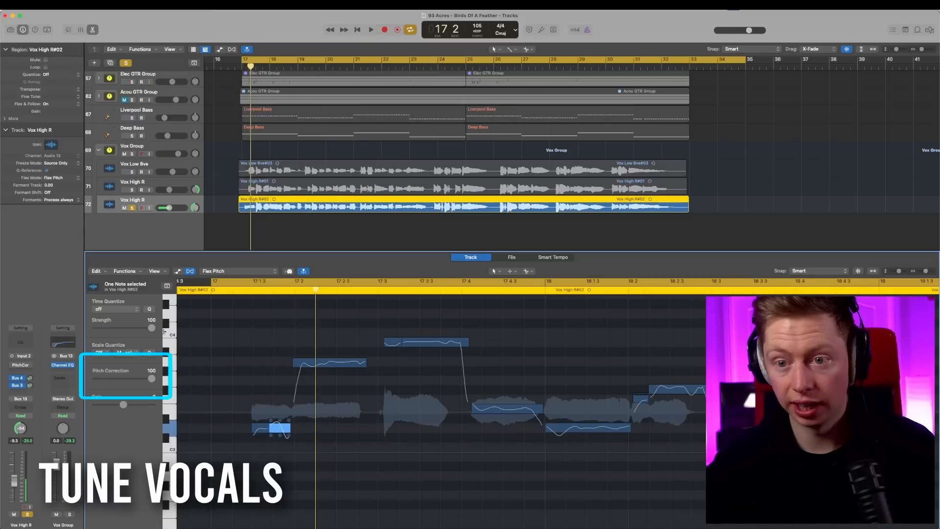
{"action": "left_click_drag", "start_coordinate": [252, 411], "coordinate": [270, 438]}
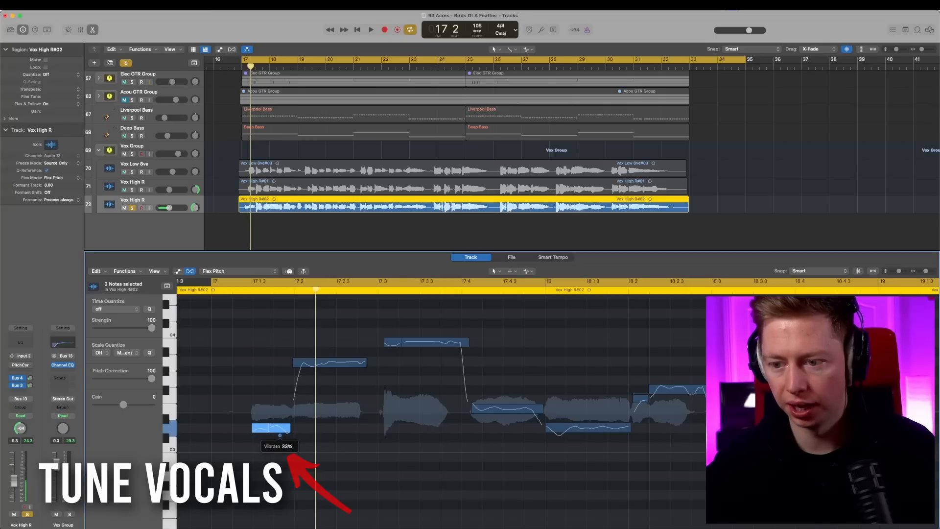
{"action": "left_click_drag", "start_coordinate": [280, 435], "coordinate": [280, 449]}
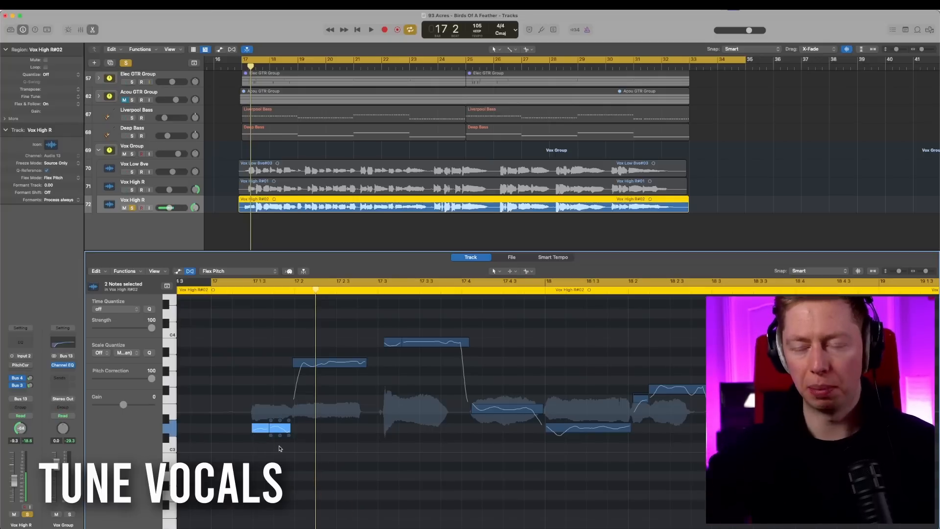
Tune the long note starting at bar 18 by flattening its vibrato, and listen through the phrase that follows
{"action": "key", "text": "space"}
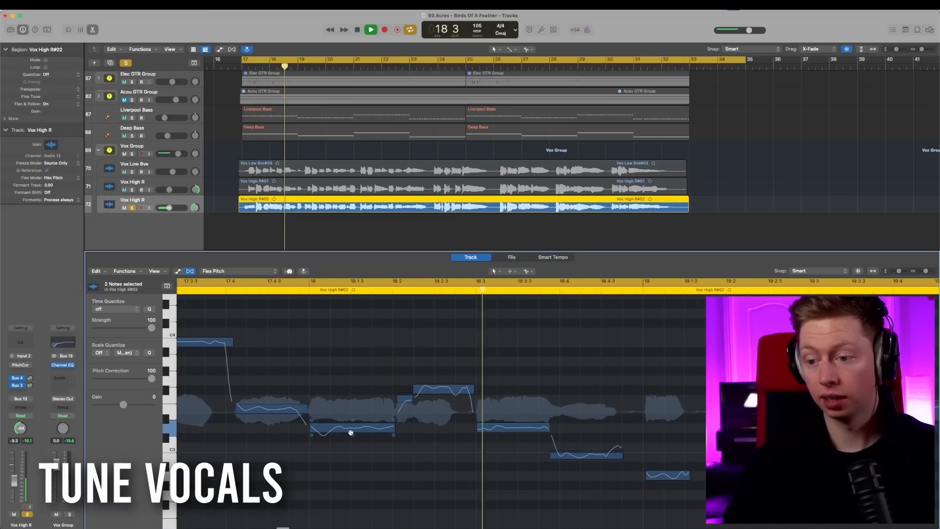
{"action": "key", "text": "space"}
{"action": "left_click", "coordinate": [351, 431]}
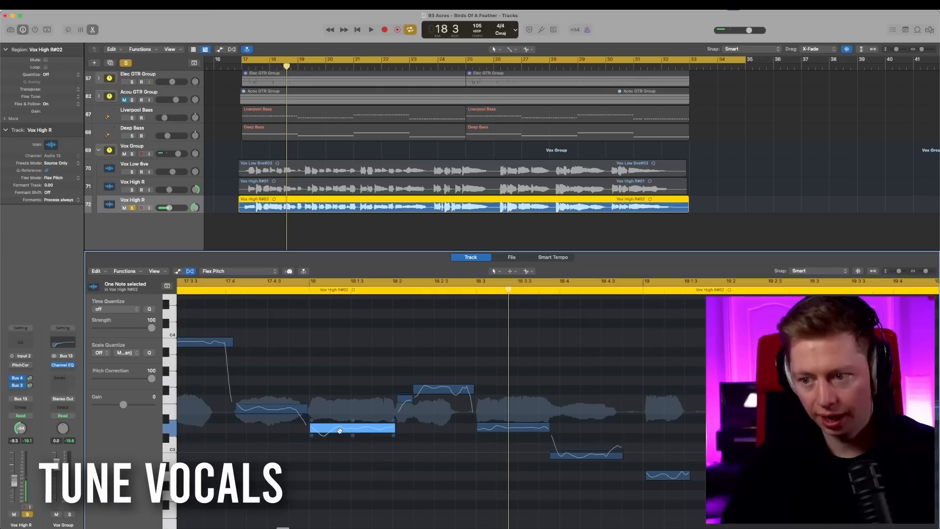
{"action": "left_click_drag", "start_coordinate": [352, 435], "coordinate": [351, 449]}
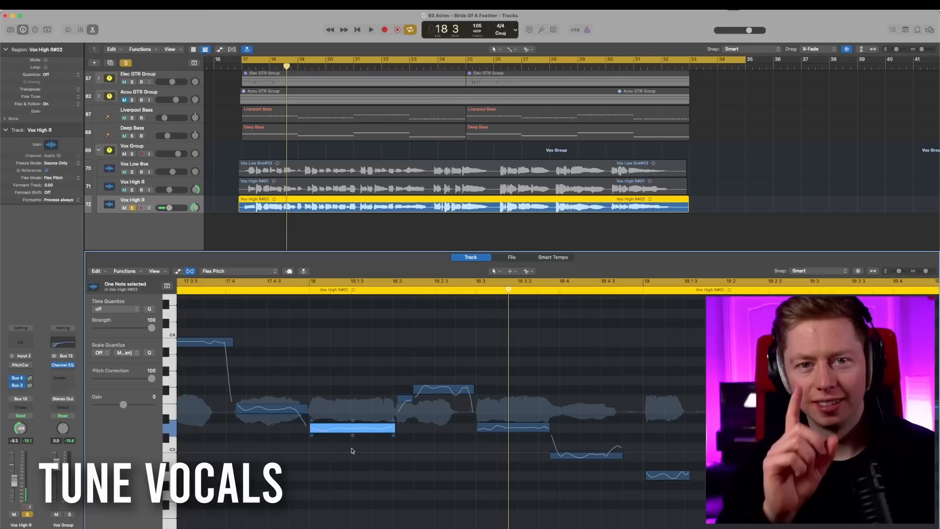
{"action": "left_click", "coordinate": [313, 422]}
{"action": "key", "text": "space"}
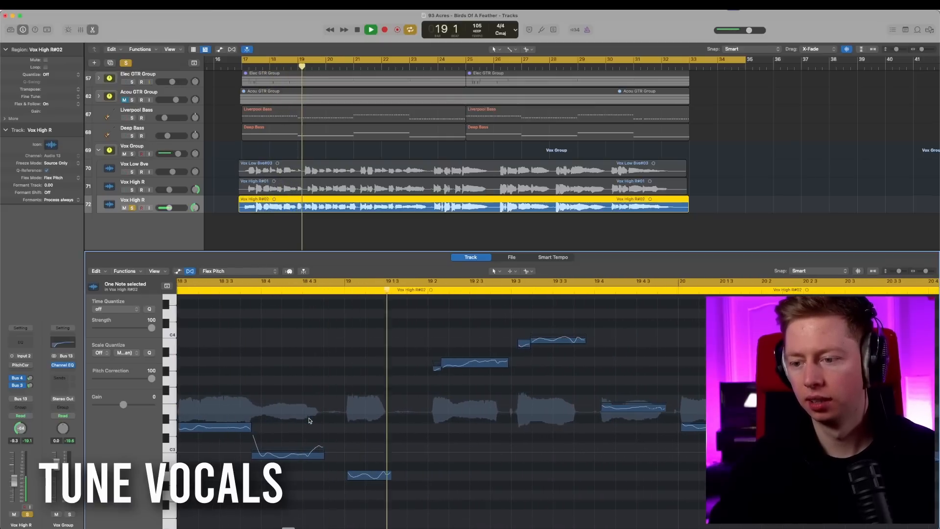
{"action": "key", "text": "space"}
{"action": "key", "text": "space"}
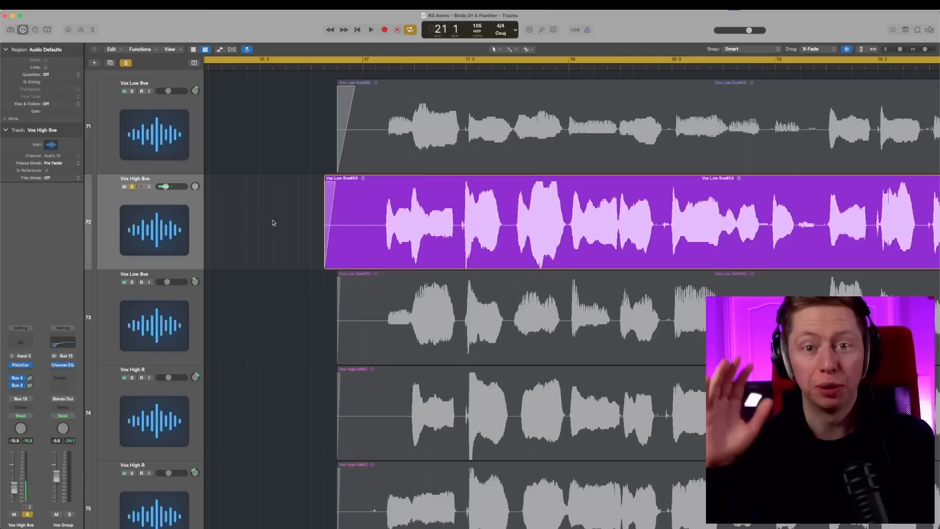
Add a send to Bus 14 on the Vox High 8ve track
{"action": "scroll", "coordinate": [273, 223], "scroll_direction": "right", "scroll_amount": 1}
{"action": "left_click", "coordinate": [21, 391]}
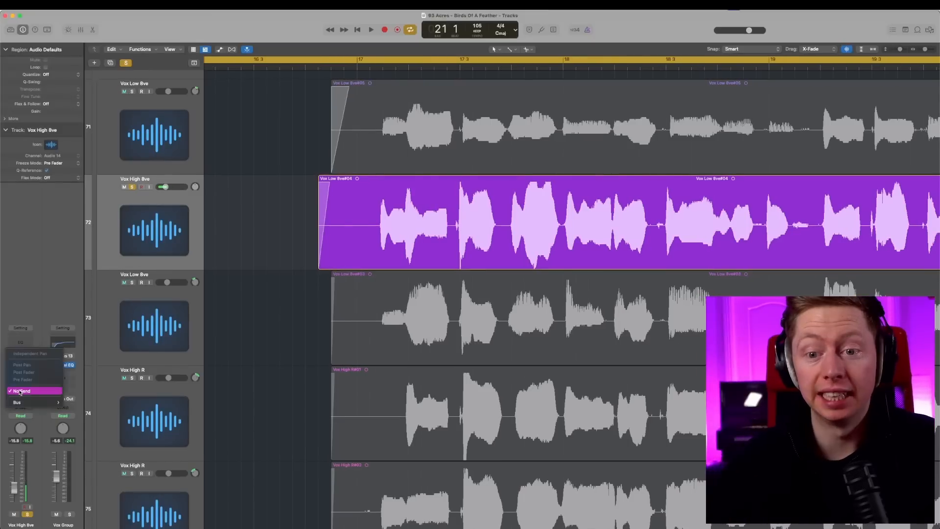
{"action": "mouse_move", "coordinate": [25, 402]}
{"action": "left_click", "coordinate": [97, 337]}
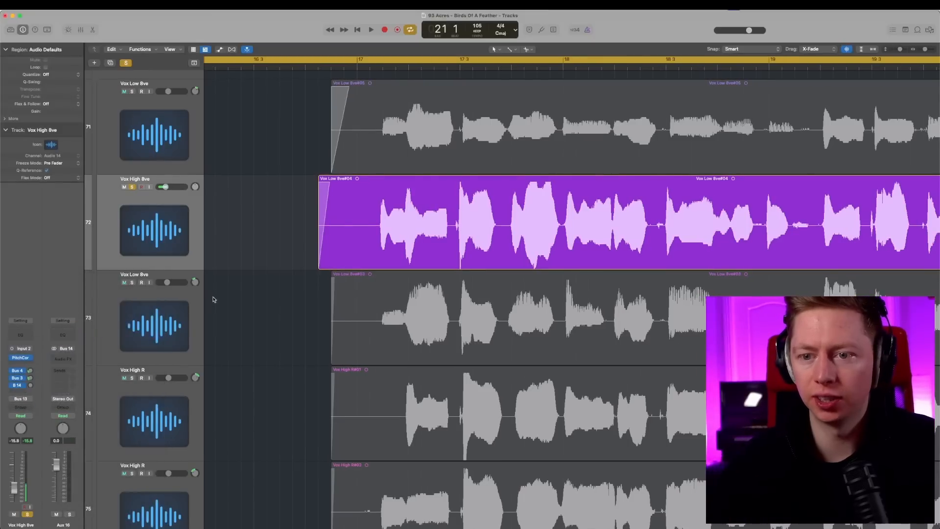
Insert a Tape Delay on the Bus 14 aux with a 1/8 note, 430 Hz low cut, 38% feedback and 100% wet output
{"action": "left_click", "coordinate": [66, 359]}
{"action": "mouse_move", "coordinate": [90, 425]}
{"action": "left_click", "coordinate": [159, 406]}
{"action": "left_click", "coordinate": [391, 176]}
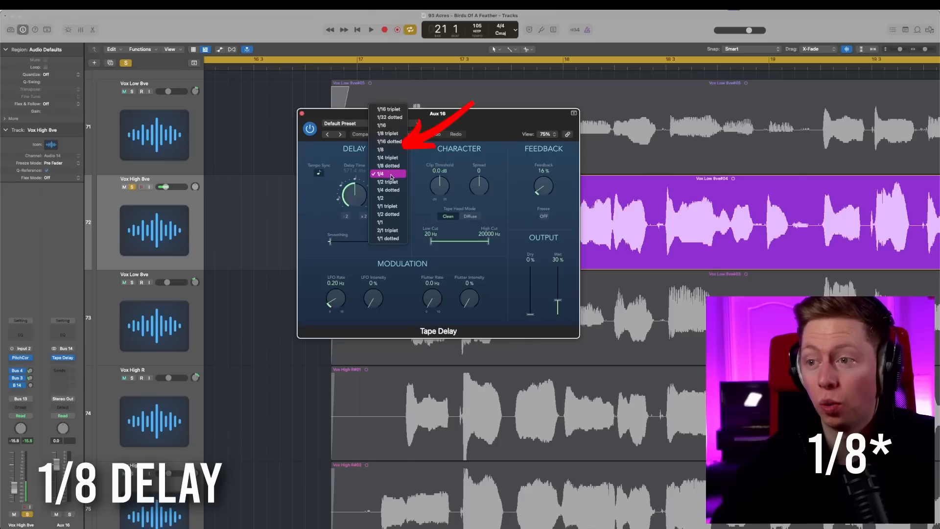
{"action": "left_click", "coordinate": [384, 149]}
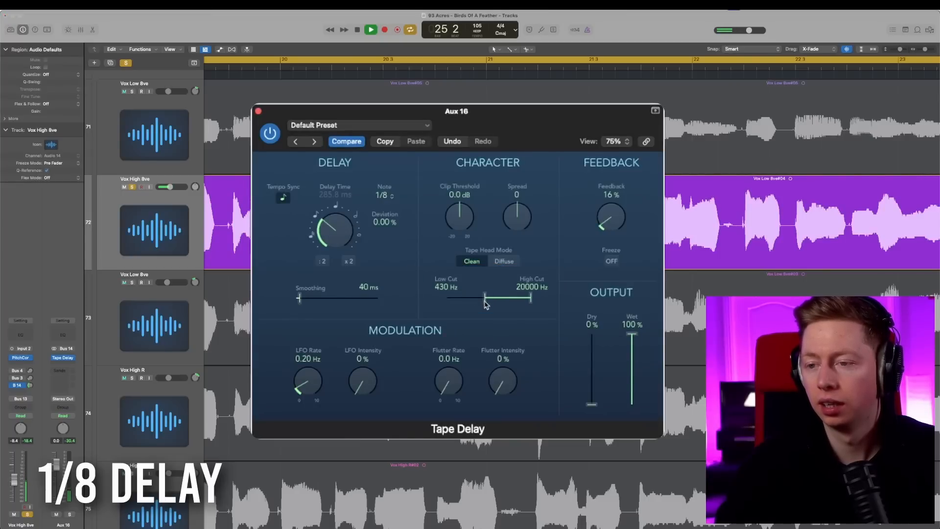
{"action": "left_click_drag", "start_coordinate": [613, 219], "coordinate": [612, 205]}
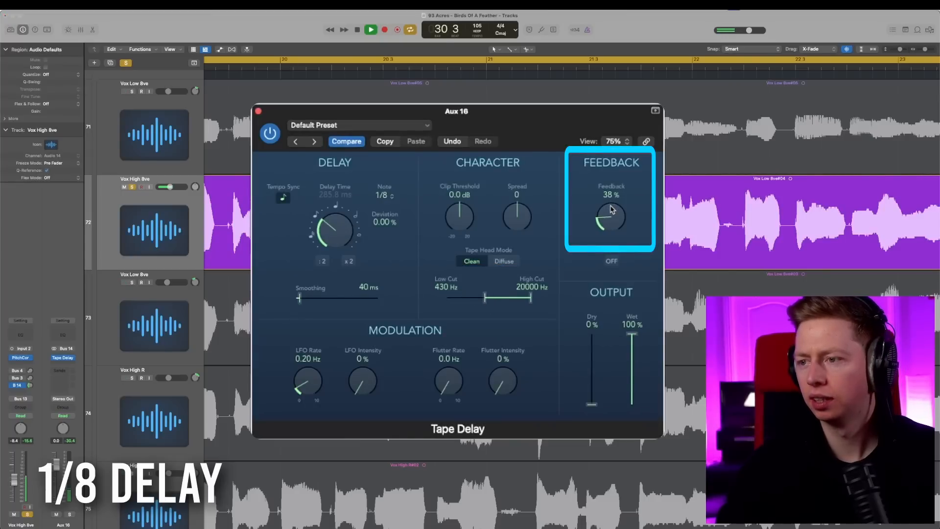
{"action": "left_click_drag", "start_coordinate": [532, 301], "coordinate": [531, 300]}
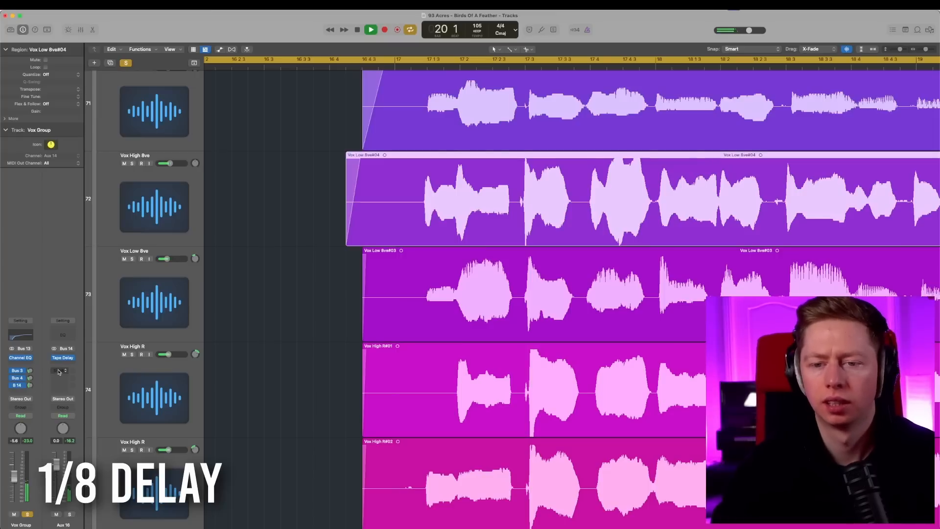
Finish recording the Vox Lead track at the end of bar 32
{"action": "scroll", "coordinate": [300, 319], "scroll_direction": "right", "scroll_amount": 2}
{"action": "scroll", "coordinate": [299, 319], "scroll_direction": "down", "scroll_amount": 5}
{"action": "scroll", "coordinate": [299, 320], "scroll_direction": "right", "scroll_amount": 4}
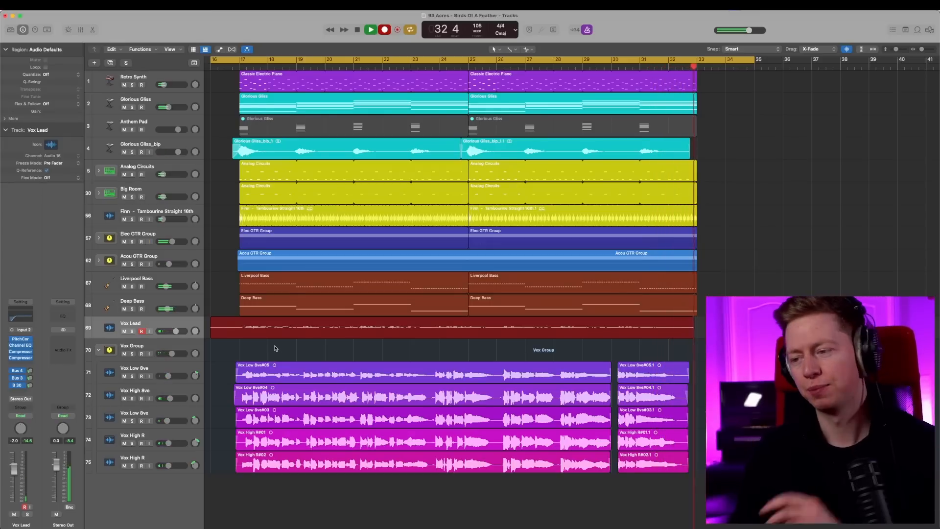
{"action": "key", "text": "space"}
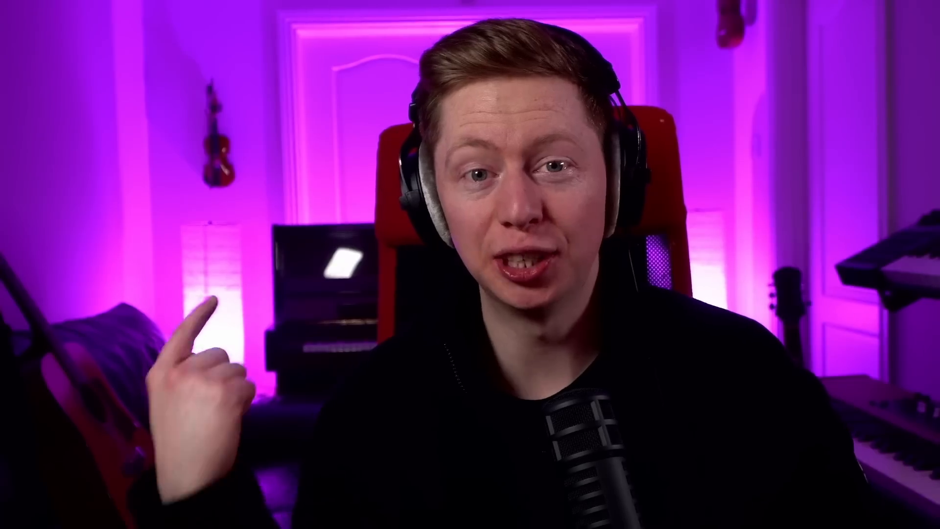